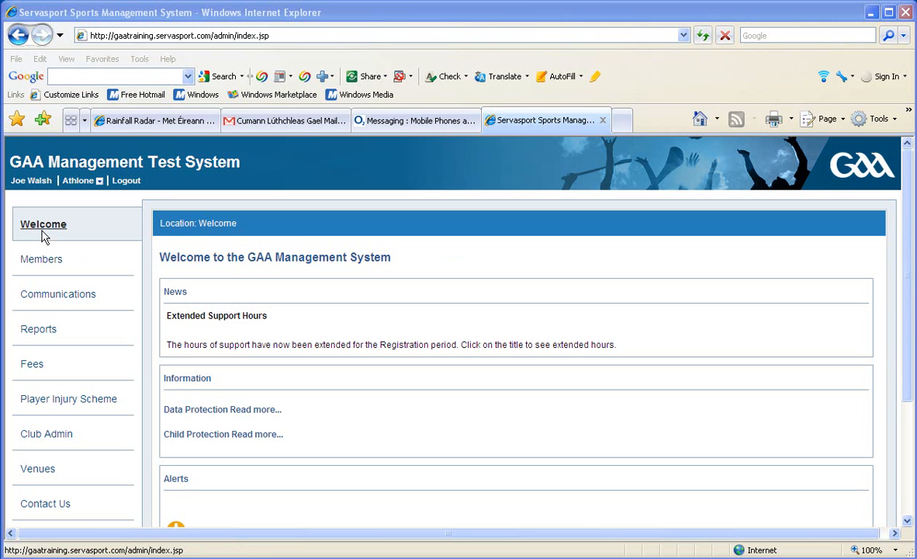
Search the members list for records whose Contacts/Members property is set to Contact
{"action": "left_click", "coordinate": [40, 264]}
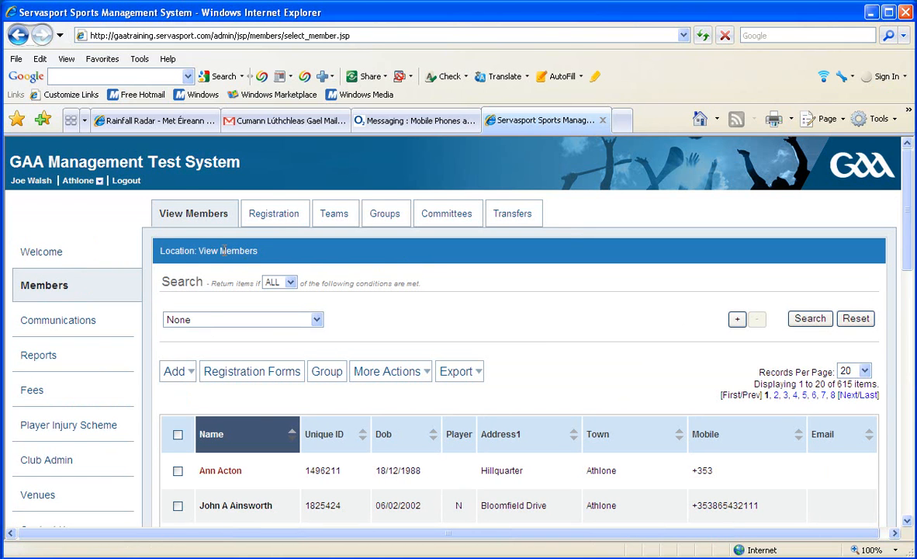
{"action": "left_click", "coordinate": [196, 366]}
{"action": "left_click", "coordinate": [318, 321]}
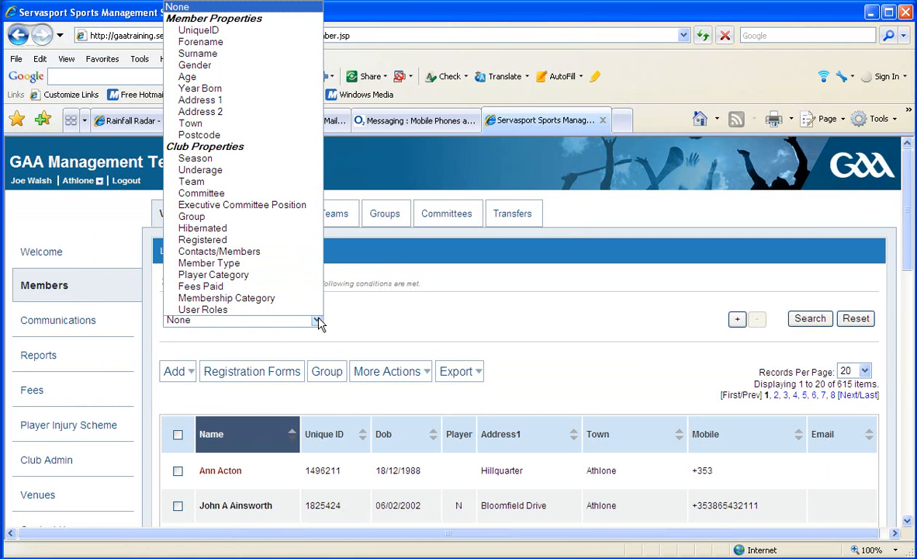
{"action": "left_click", "coordinate": [244, 253]}
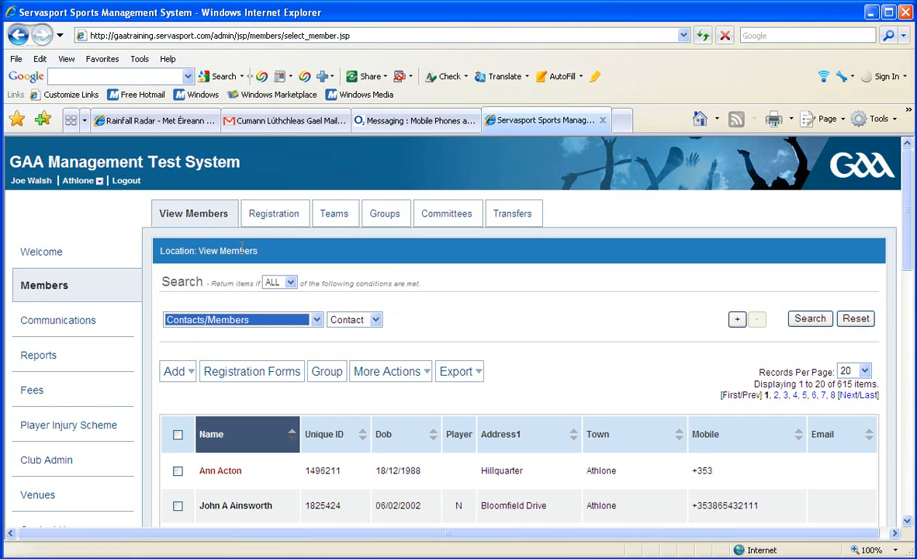
{"action": "left_click", "coordinate": [376, 320]}
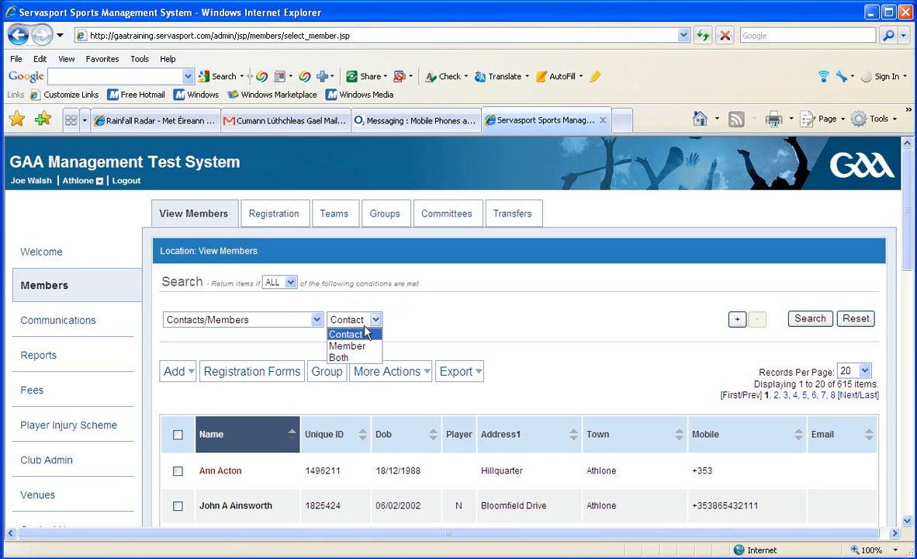
{"action": "left_click", "coordinate": [377, 320]}
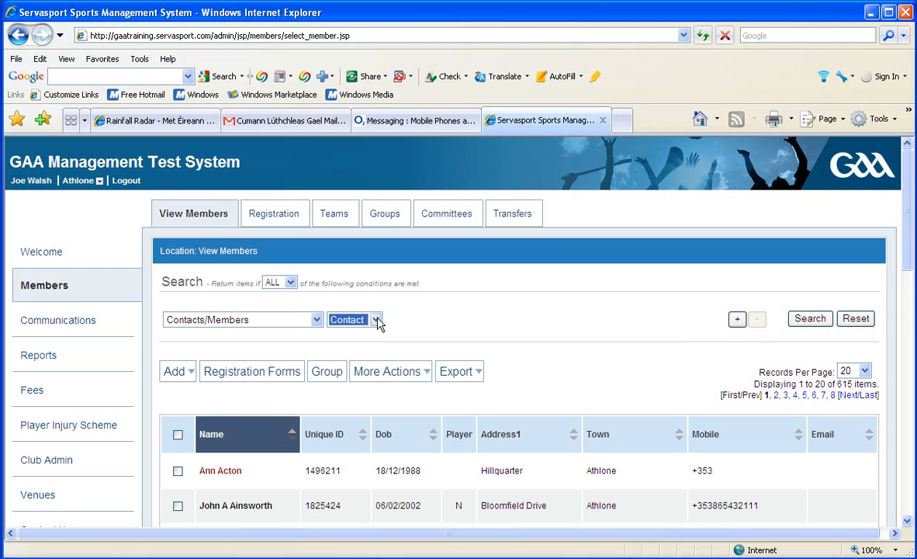
{"action": "left_click", "coordinate": [812, 323]}
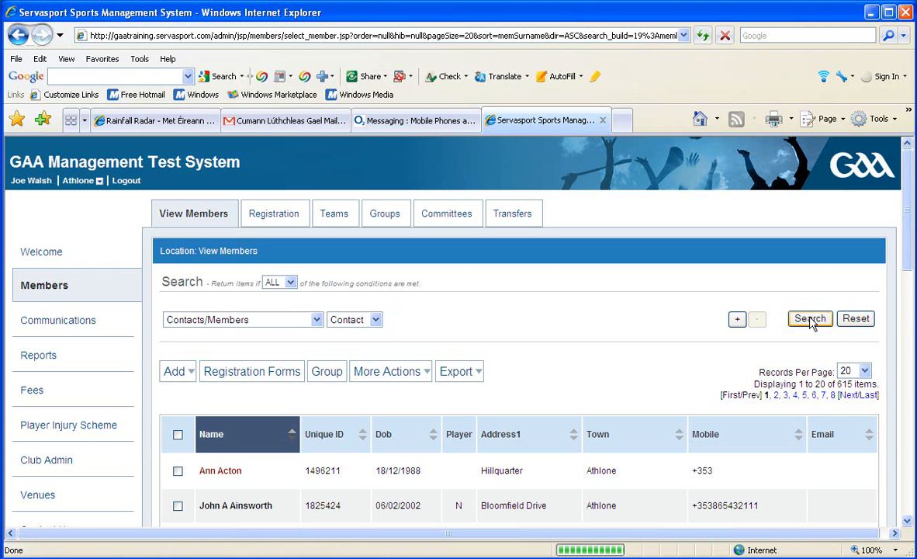
Delete the third contact in the search results and confirm the deletion
{"action": "left_click_drag", "start_coordinate": [907, 232], "coordinate": [892, 242]}
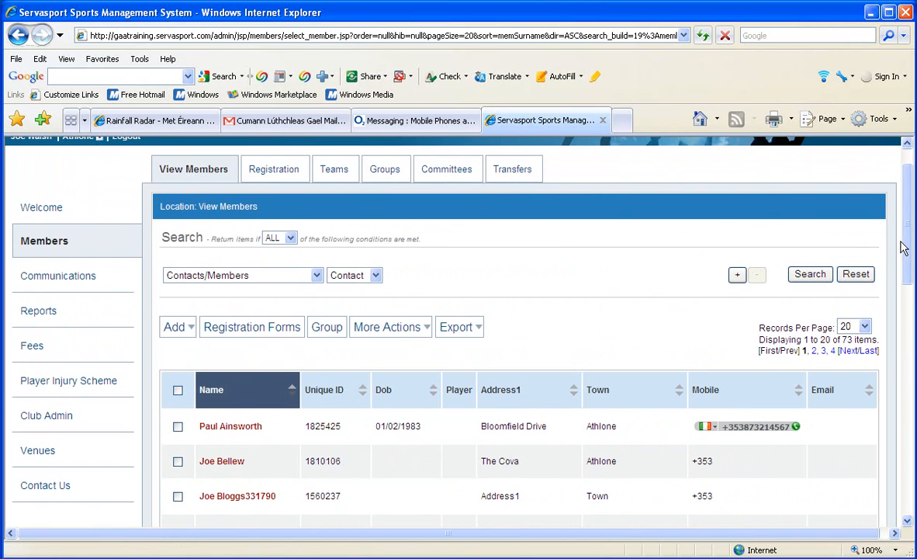
{"action": "scroll", "coordinate": [904, 247], "scroll_direction": "right", "scroll_amount": 1}
{"action": "left_click_drag", "start_coordinate": [905, 246], "coordinate": [913, 303]}
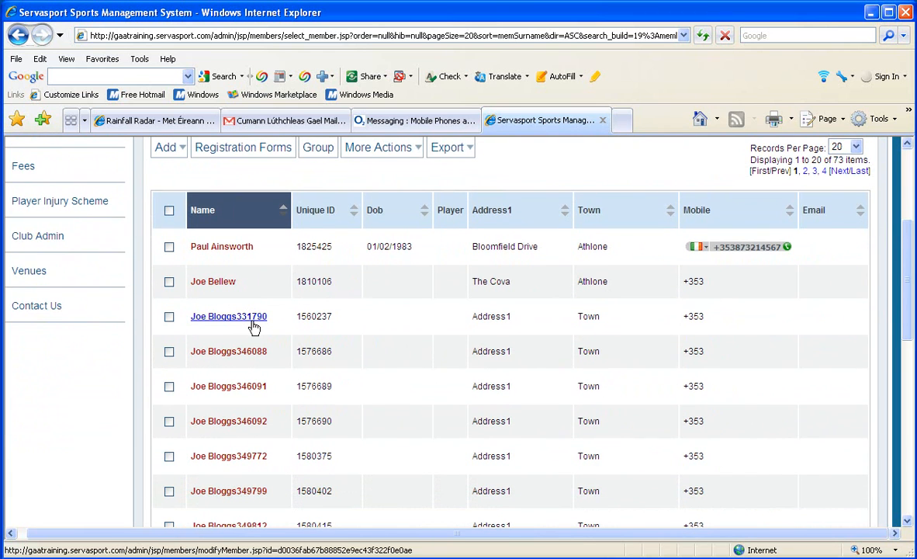
{"action": "left_click", "coordinate": [170, 319]}
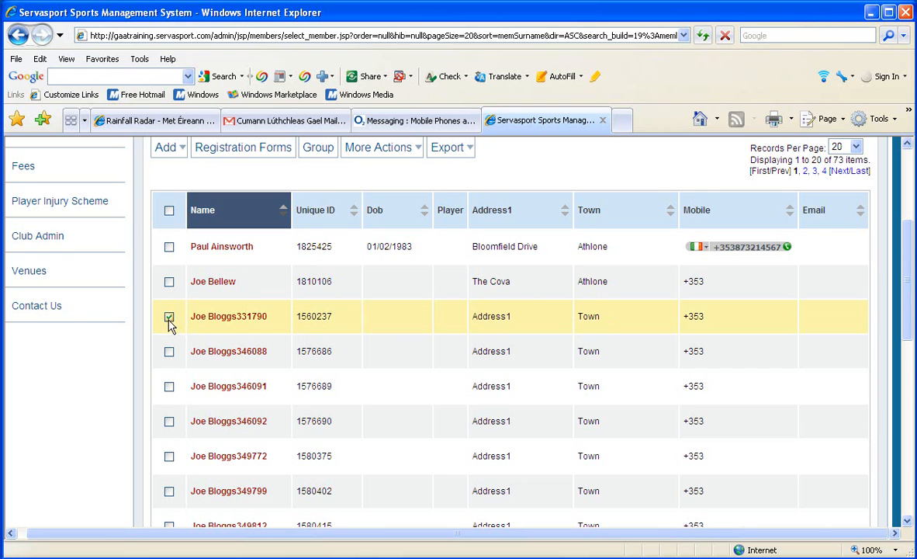
{"action": "left_click", "coordinate": [392, 155]}
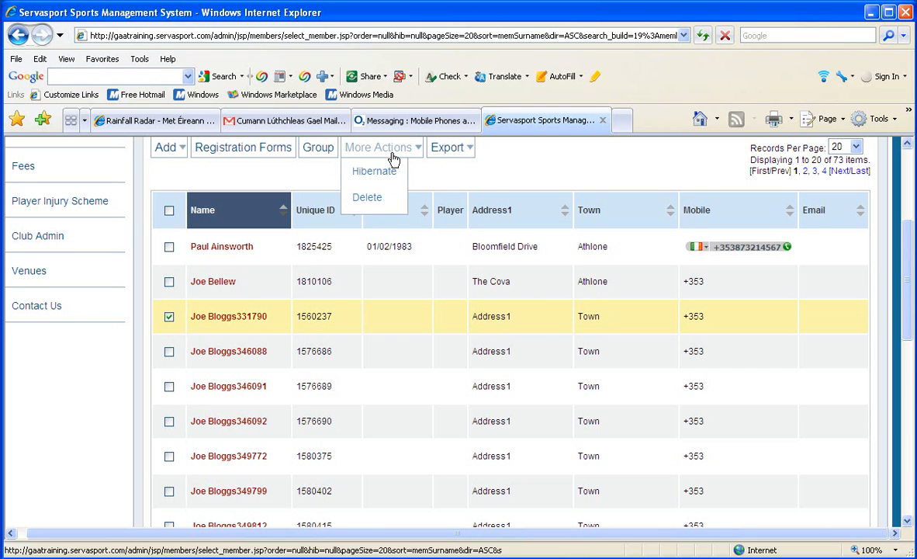
{"action": "left_click", "coordinate": [364, 198]}
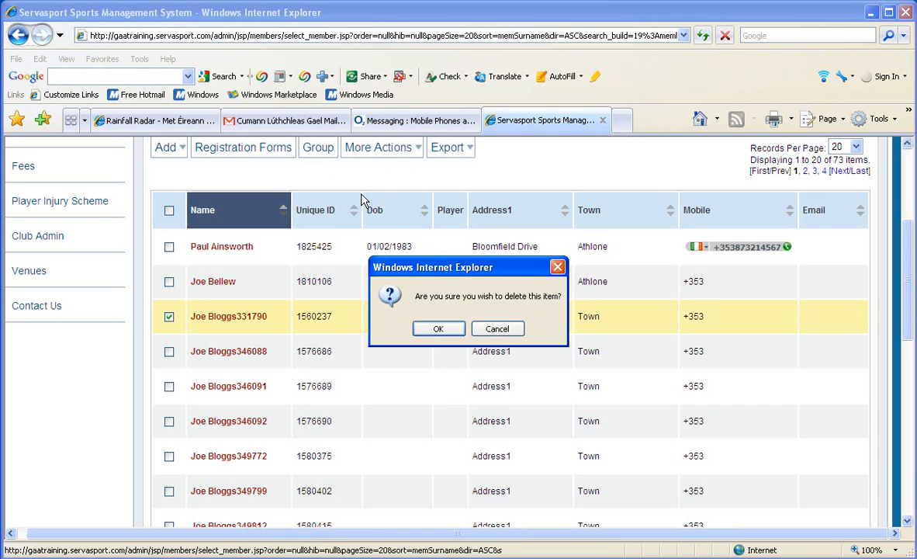
{"action": "left_click", "coordinate": [436, 330]}
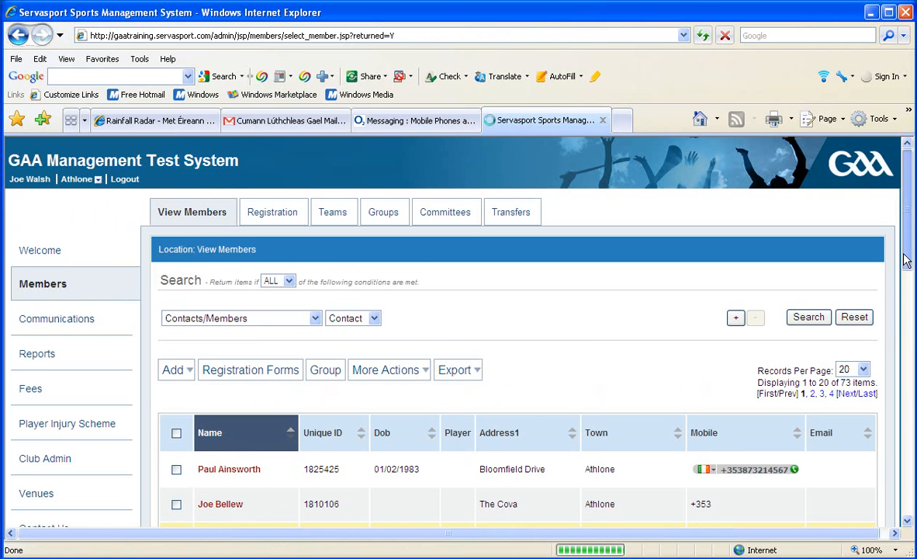
Update the third listed contact with a new surname and "Physic" as other info, and save the record
{"action": "scroll", "coordinate": [664, 264], "scroll_direction": "down", "scroll_amount": 4}
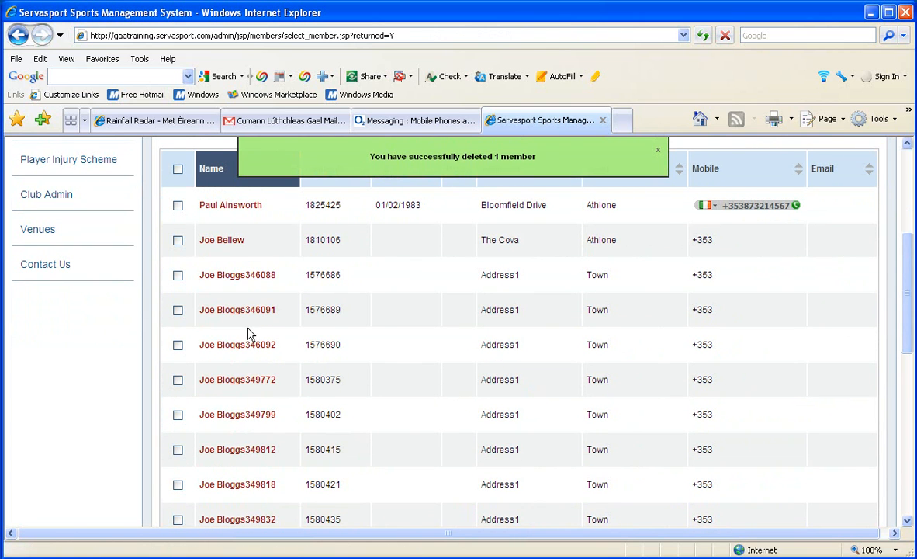
{"action": "left_click", "coordinate": [231, 277]}
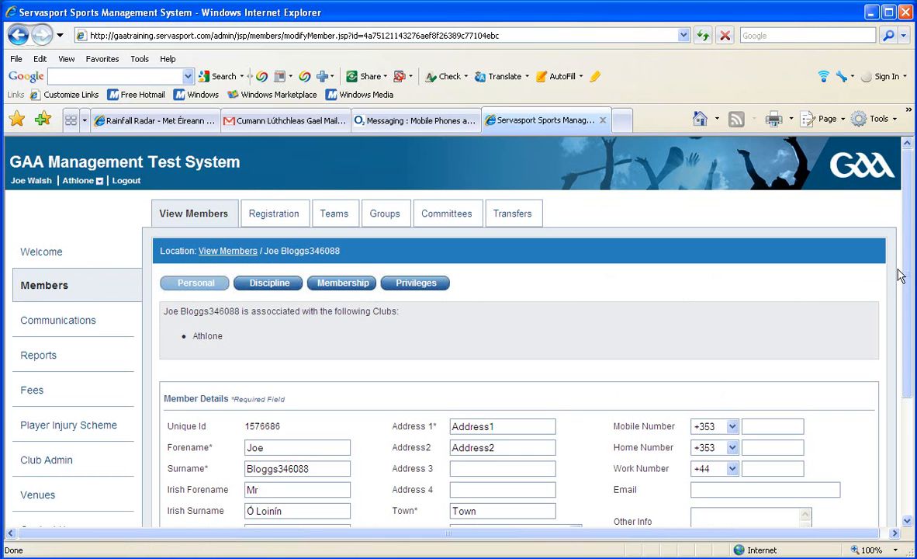
{"action": "left_click_drag", "start_coordinate": [905, 277], "coordinate": [906, 360]}
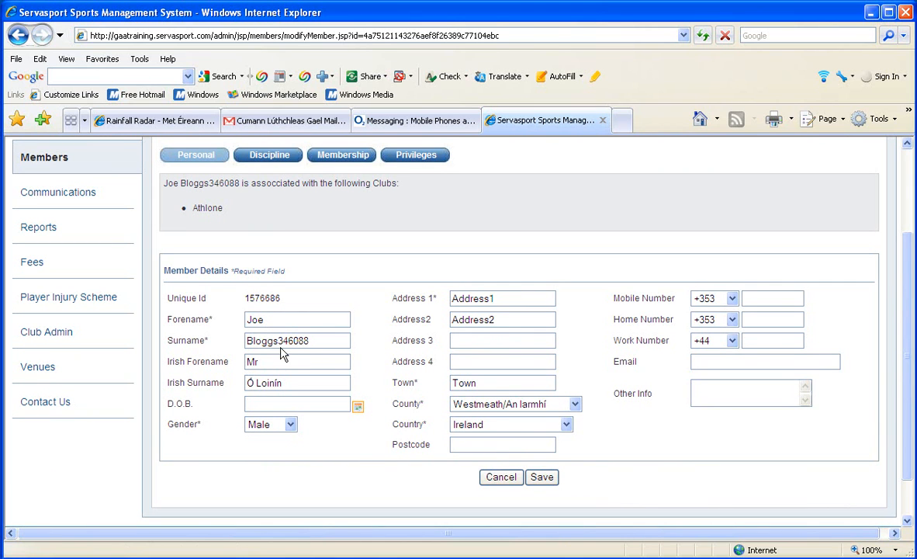
{"action": "left_click_drag", "start_coordinate": [294, 346], "coordinate": [172, 348]}
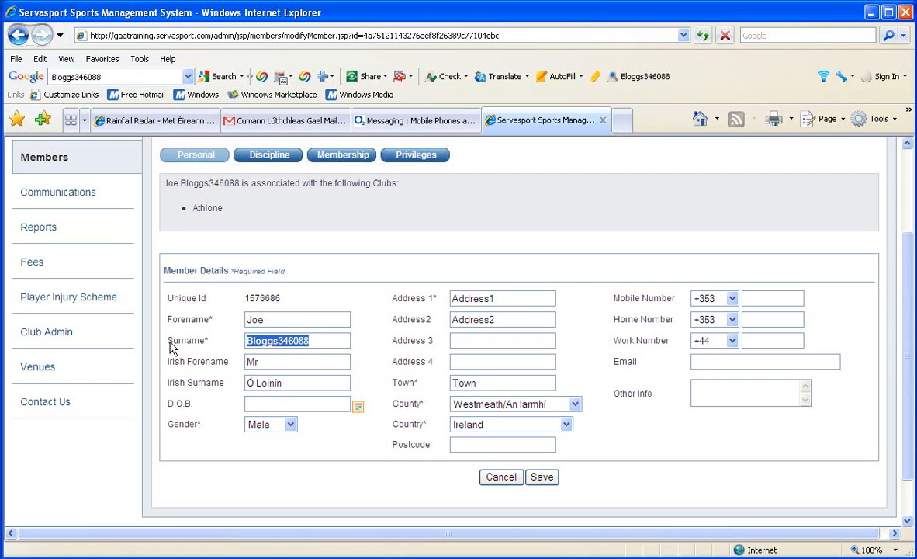
{"action": "type", "text": "Co"}
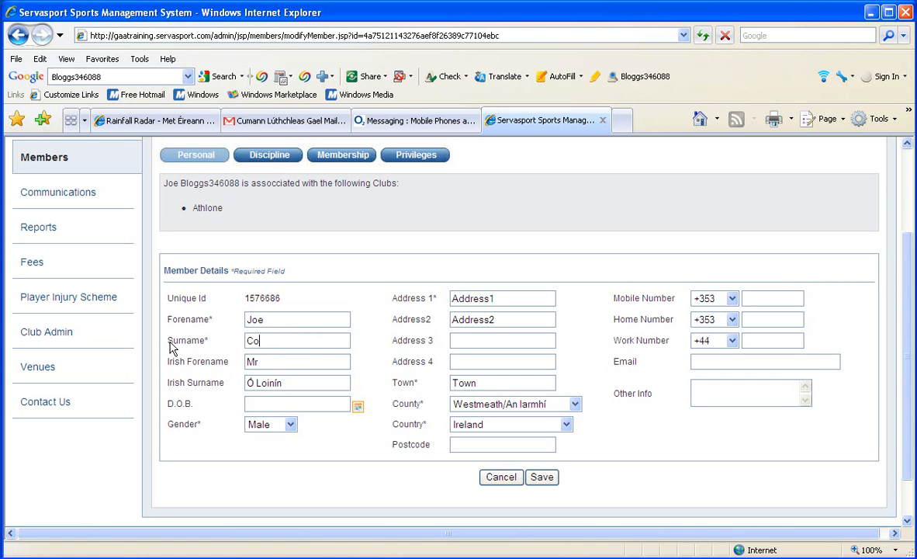
{"action": "type", "text": "nnected"}
{"action": "left_click", "coordinate": [702, 393]}
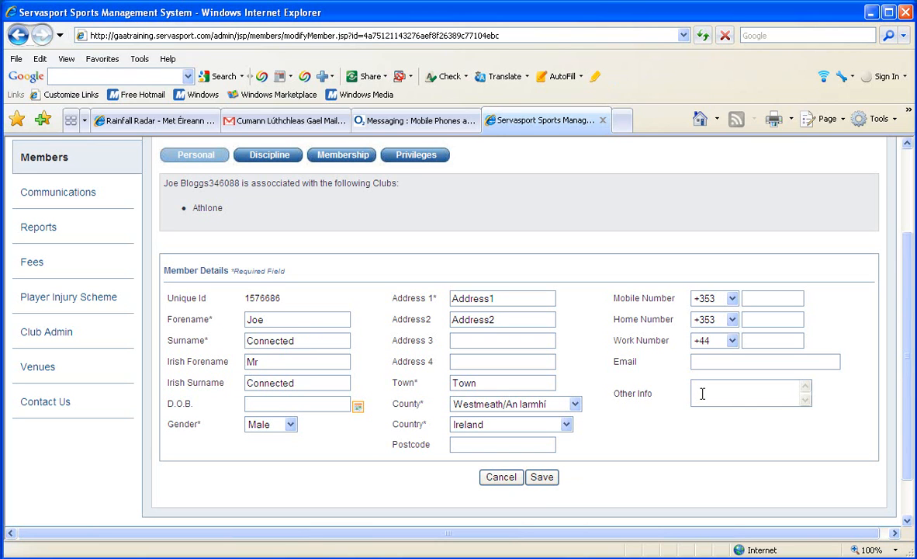
{"action": "type", "text": "Physic"}
{"action": "left_click", "coordinate": [542, 477]}
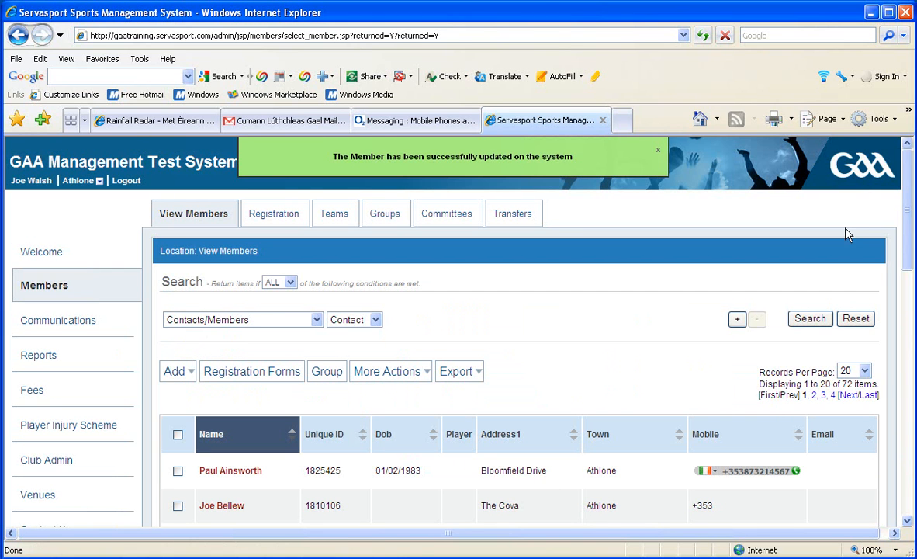
Start a new group from the filtered contacts and name it "Club Contacts"
{"action": "scroll", "coordinate": [908, 240], "scroll_direction": "down", "scroll_amount": 3}
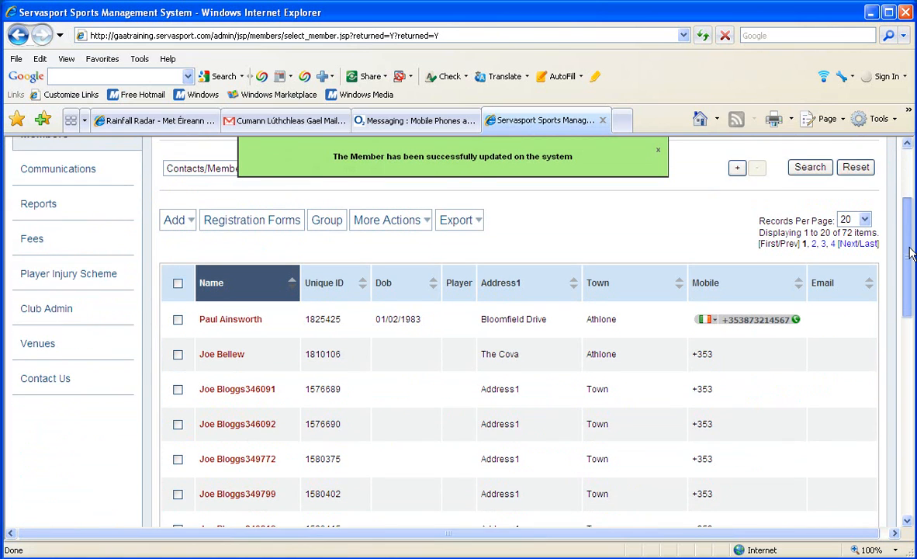
{"action": "left_click_drag", "start_coordinate": [911, 252], "coordinate": [905, 212]}
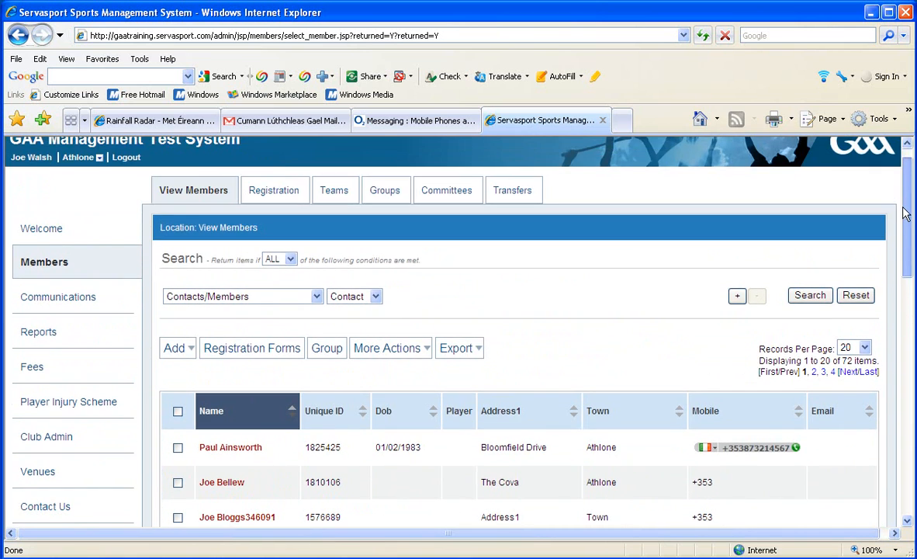
{"action": "left_click", "coordinate": [334, 353]}
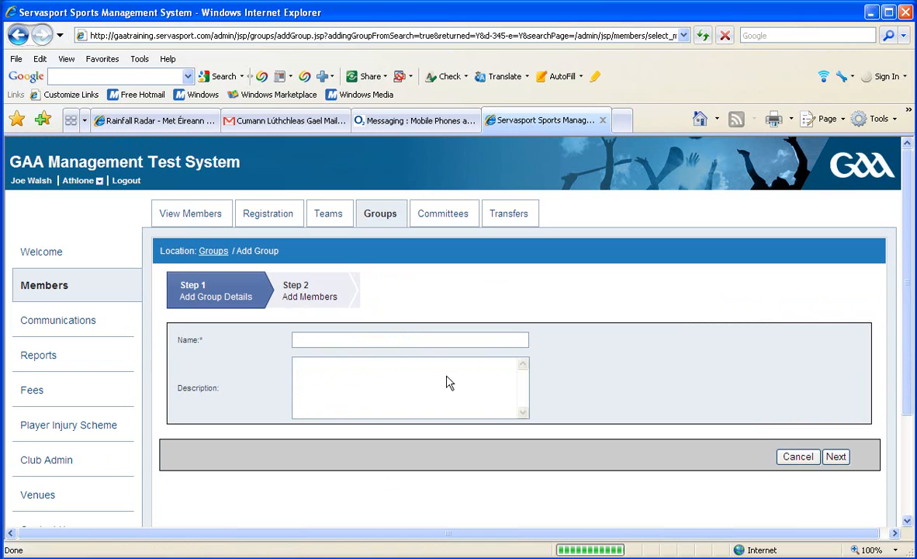
{"action": "left_click", "coordinate": [430, 339]}
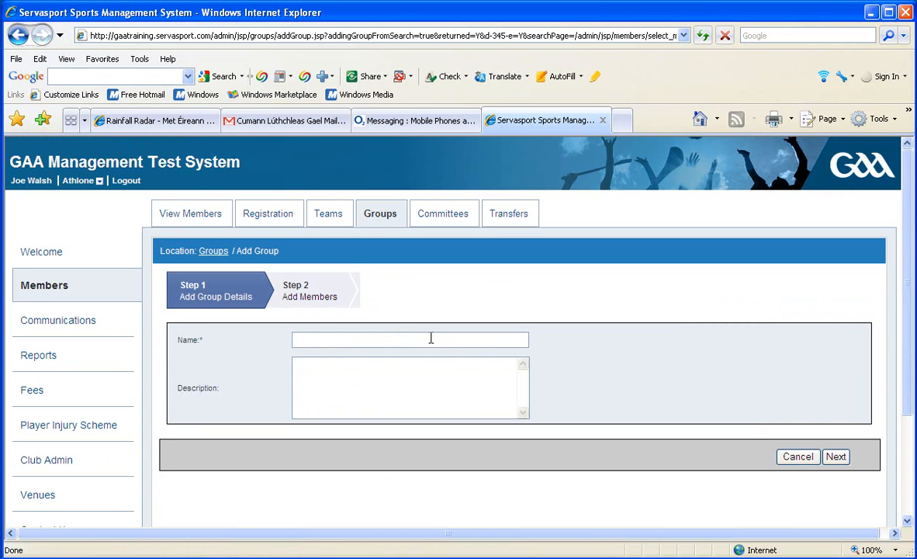
{"action": "type", "text": "Club Contacts"}
Describe the group as "All those stored on the system as Contacts" and proceed to adding members
{"action": "left_click", "coordinate": [436, 362]}
{"action": "type", "text": "All tho"}
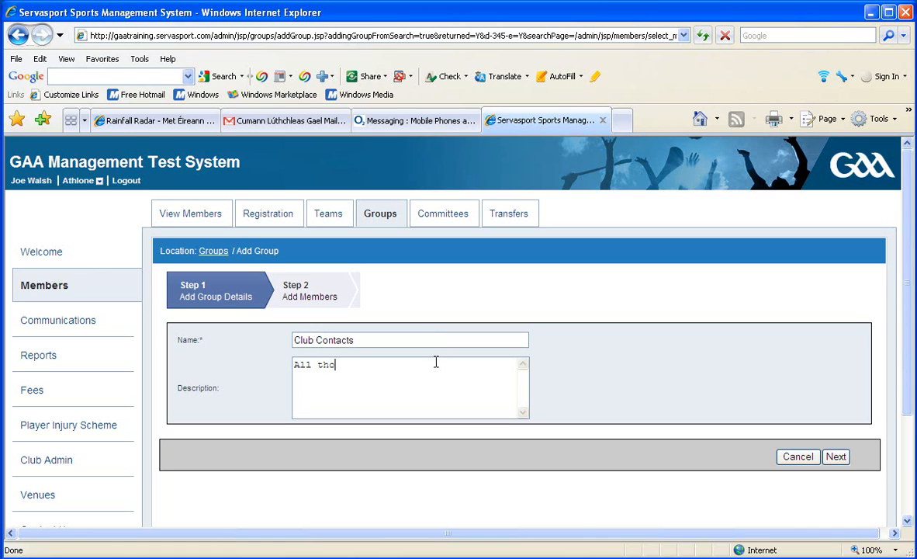
{"action": "type", "text": "se stored on the syse"}
{"action": "type", "text": "m"}
{"action": "key", "text": "BackSpace"}
{"action": "key", "text": "BackSpace"}
{"action": "key", "text": "BackSpace"}
{"action": "key", "text": "BackSpace"}
{"action": "type", "text": "ystem as Contacts"}
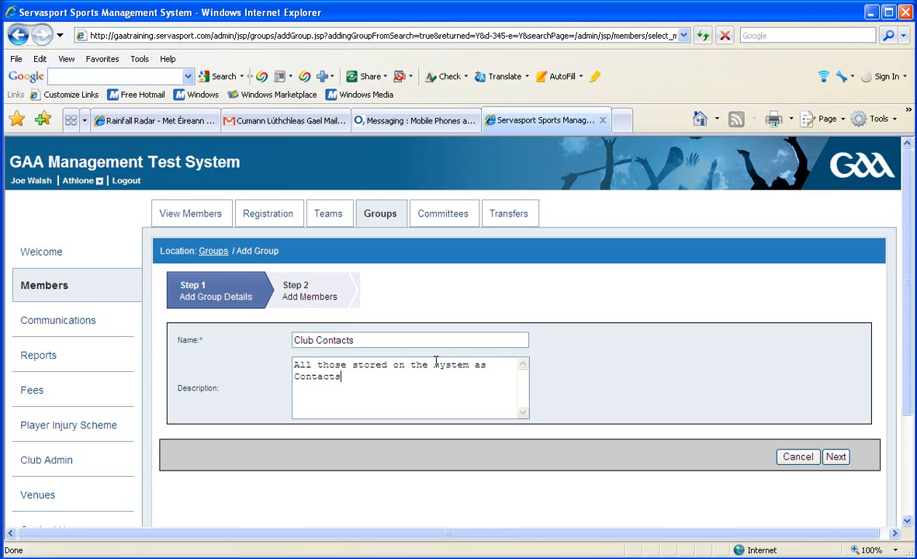
{"action": "left_click", "coordinate": [844, 459]}
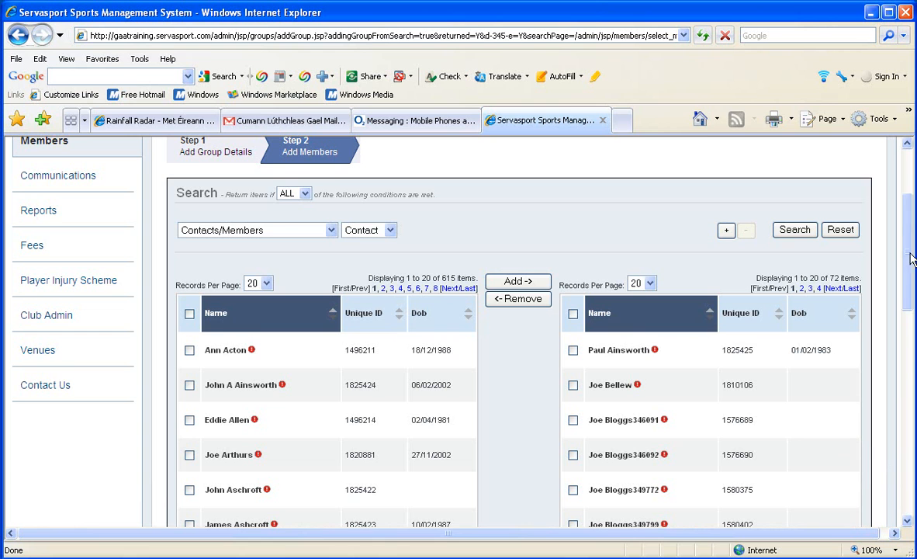
Add all members on the first page of the available list to the group
{"action": "scroll", "coordinate": [904, 287], "scroll_direction": "down", "scroll_amount": 3}
{"action": "left_click_drag", "start_coordinate": [912, 297], "coordinate": [892, 237]}
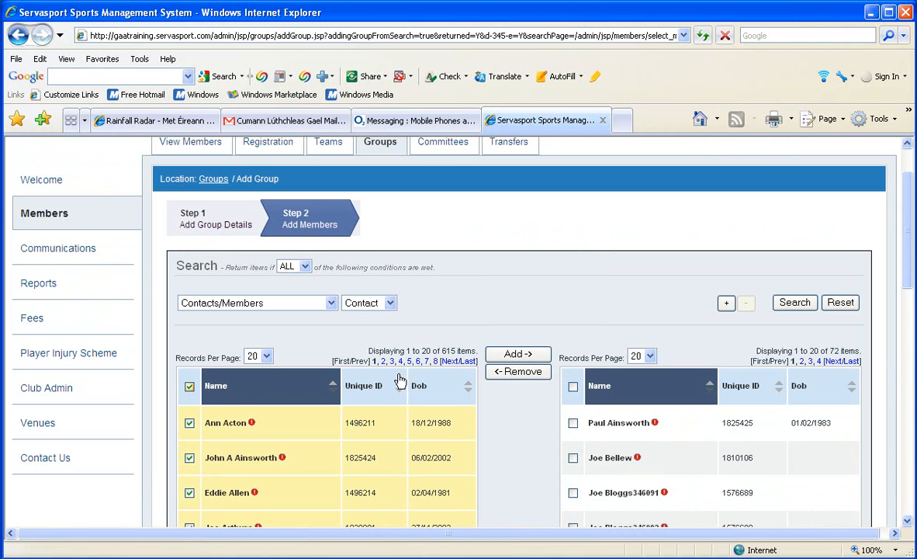
{"action": "left_click", "coordinate": [508, 354]}
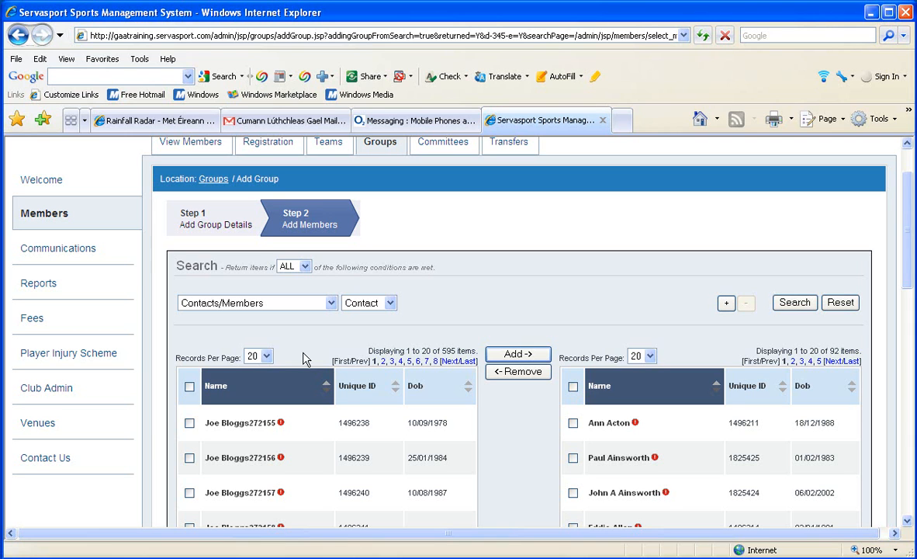
Show 50 available members per page and add all of them to the group
{"action": "left_click", "coordinate": [265, 356]}
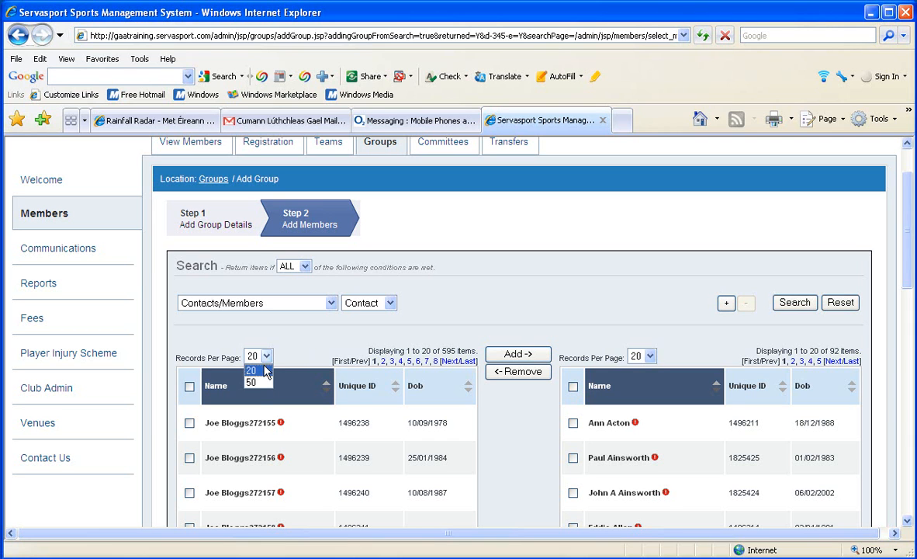
{"action": "left_click", "coordinate": [252, 382]}
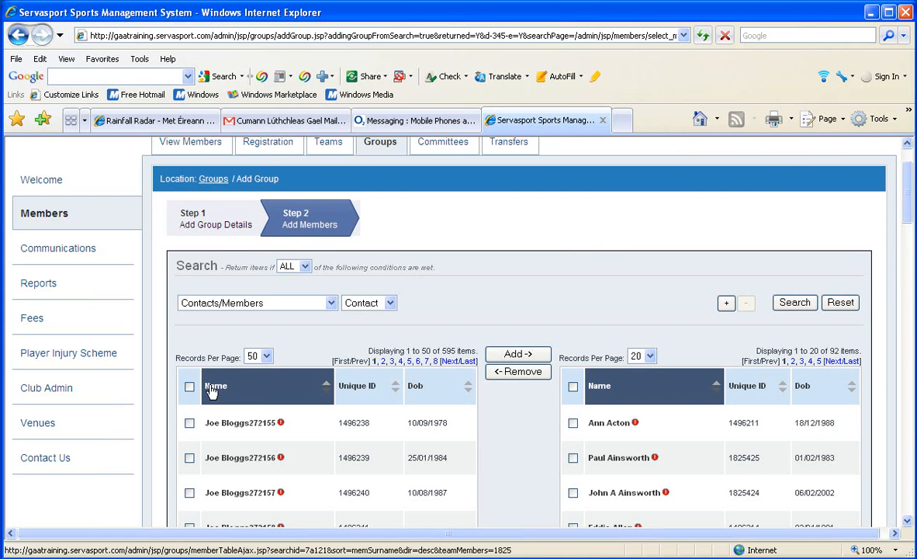
{"action": "left_click", "coordinate": [189, 388]}
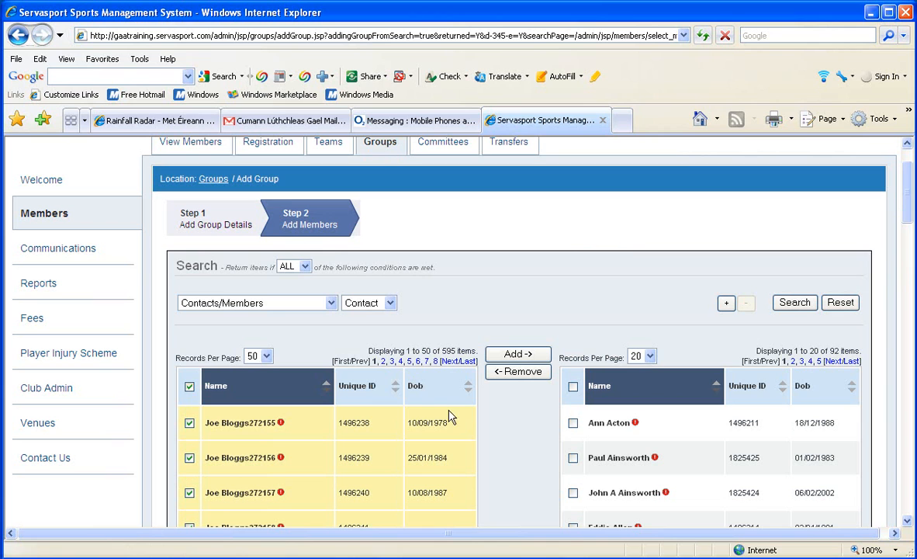
{"action": "left_click", "coordinate": [513, 354]}
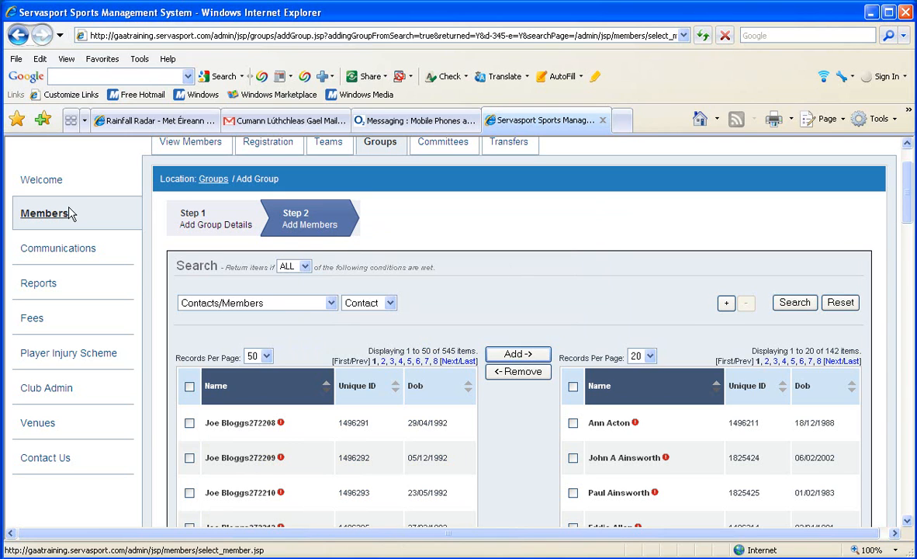
Open the full members list and hibernate the second-to-last member on the first page
{"action": "left_click", "coordinate": [34, 216]}
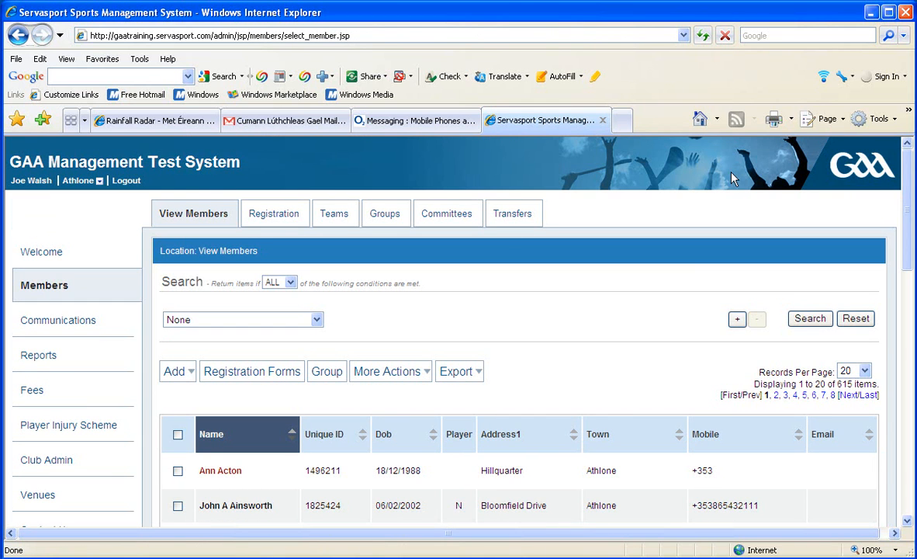
{"action": "left_click_drag", "start_coordinate": [912, 186], "coordinate": [912, 394]}
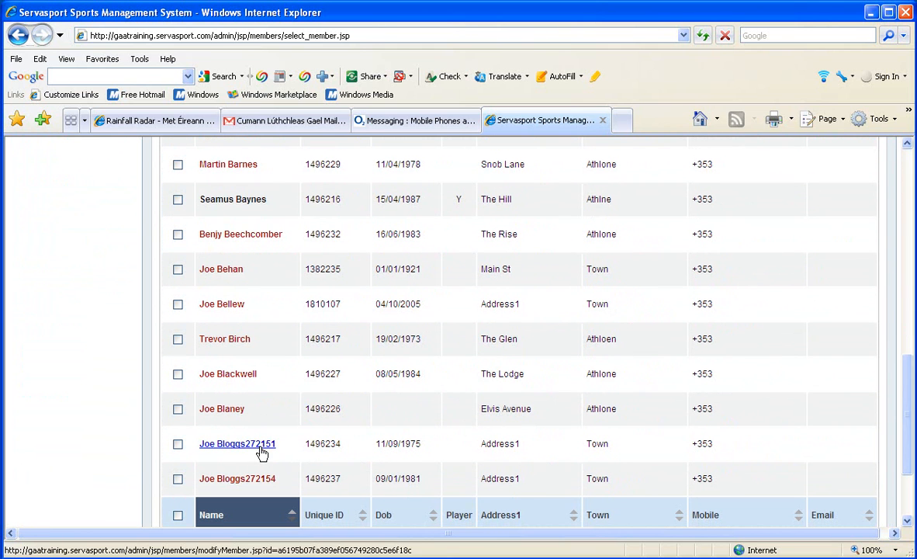
{"action": "left_click", "coordinate": [179, 445]}
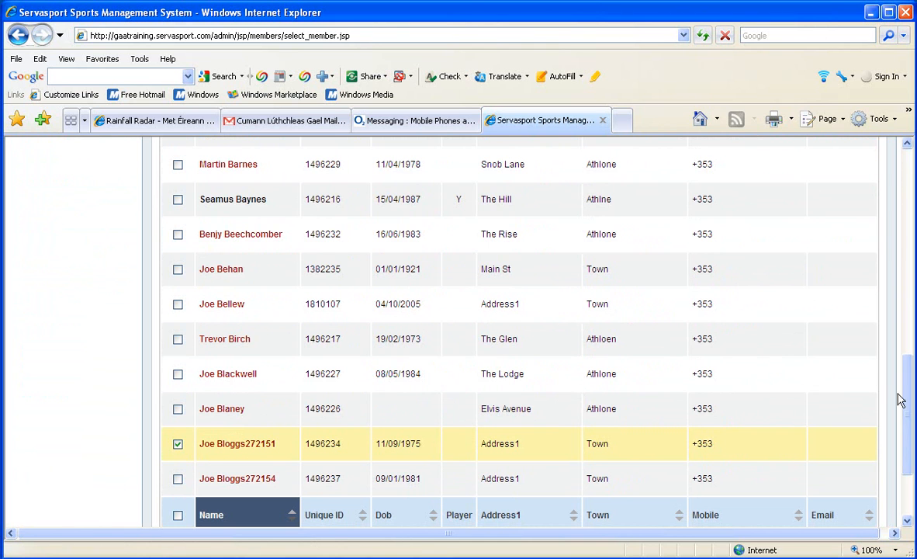
{"action": "scroll", "coordinate": [912, 394], "scroll_direction": "down", "scroll_amount": 3}
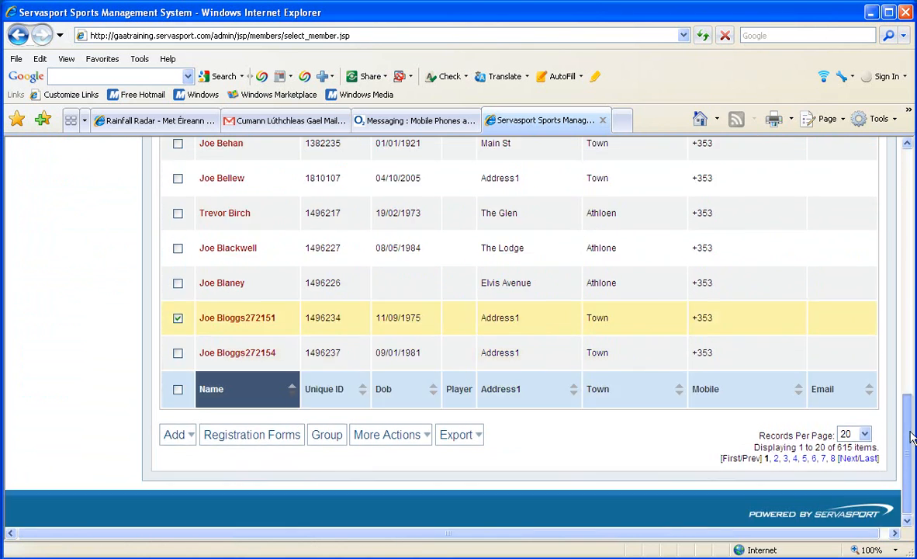
{"action": "left_click", "coordinate": [426, 436]}
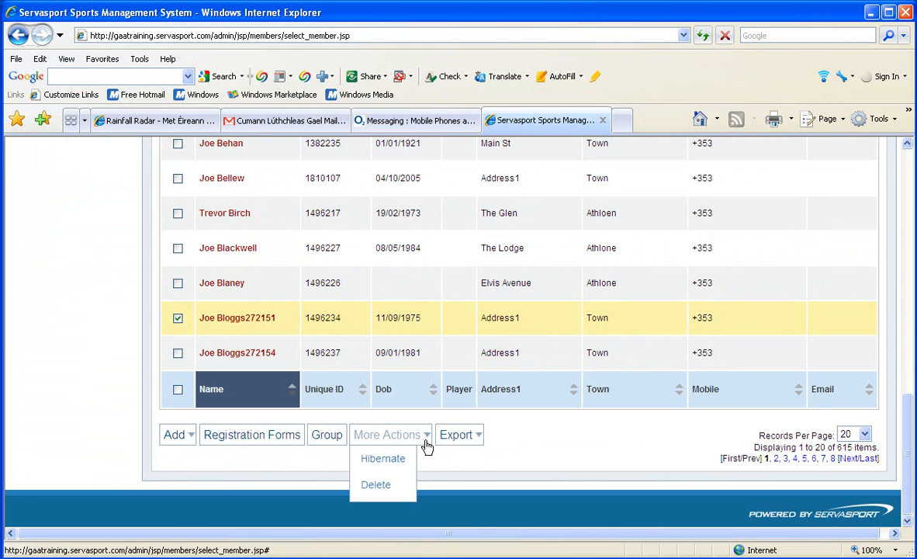
{"action": "left_click", "coordinate": [383, 459]}
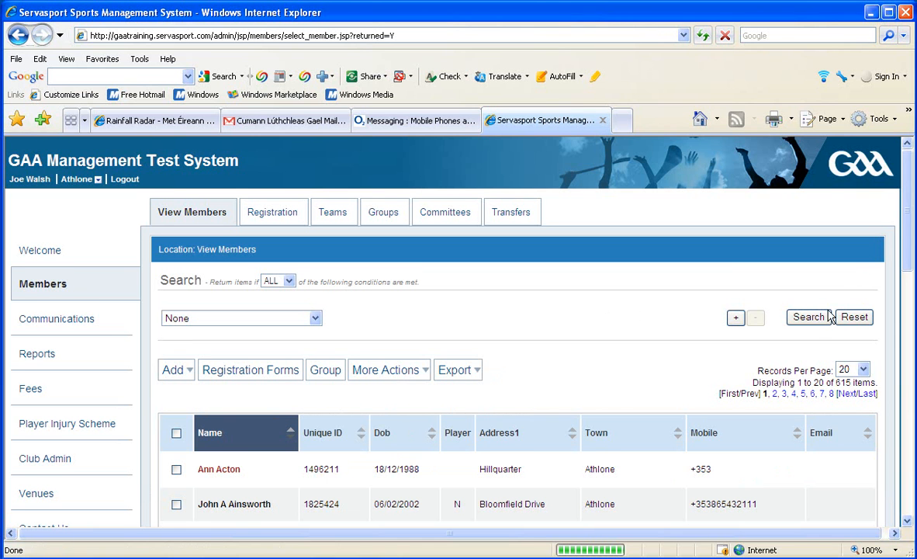
{"action": "mouse_move", "coordinate": [904, 245]}
{"action": "left_mouse_down"}
{"action": "mouse_move", "coordinate": [904, 453]}
{"action": "mouse_move", "coordinate": [898, 249]}
{"action": "left_mouse_up"}
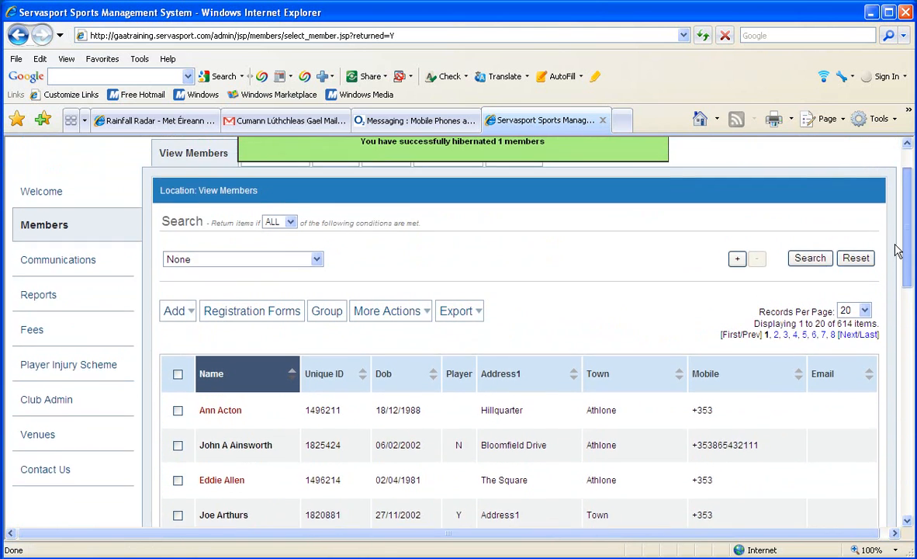
{"action": "scroll", "coordinate": [894, 247], "scroll_direction": "up", "scroll_amount": 1}
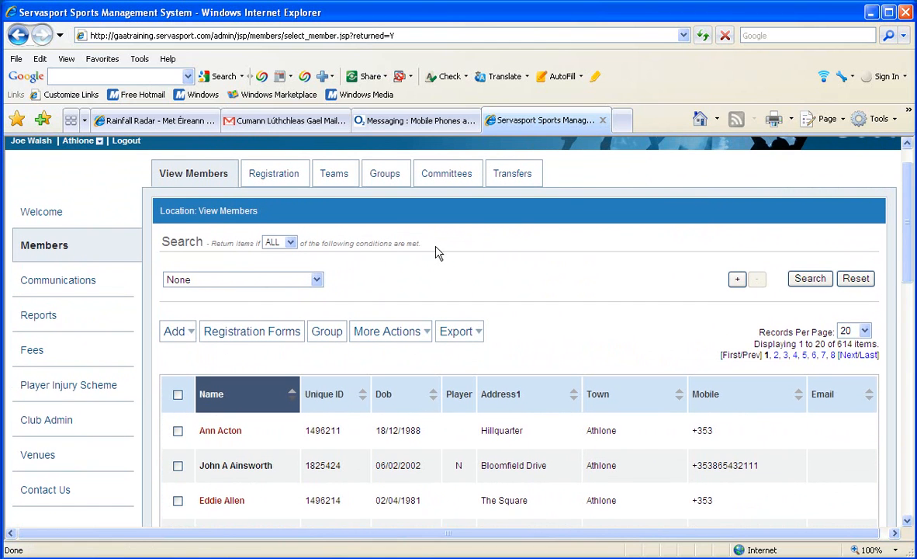
Filter the members list to show only records with Hibernated set to Yes
{"action": "left_click", "coordinate": [317, 280]}
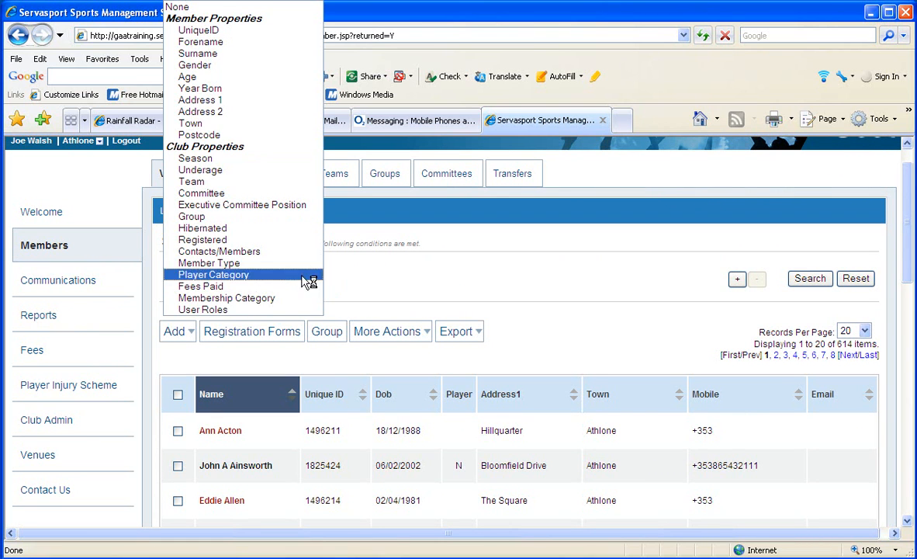
{"action": "left_click", "coordinate": [303, 228]}
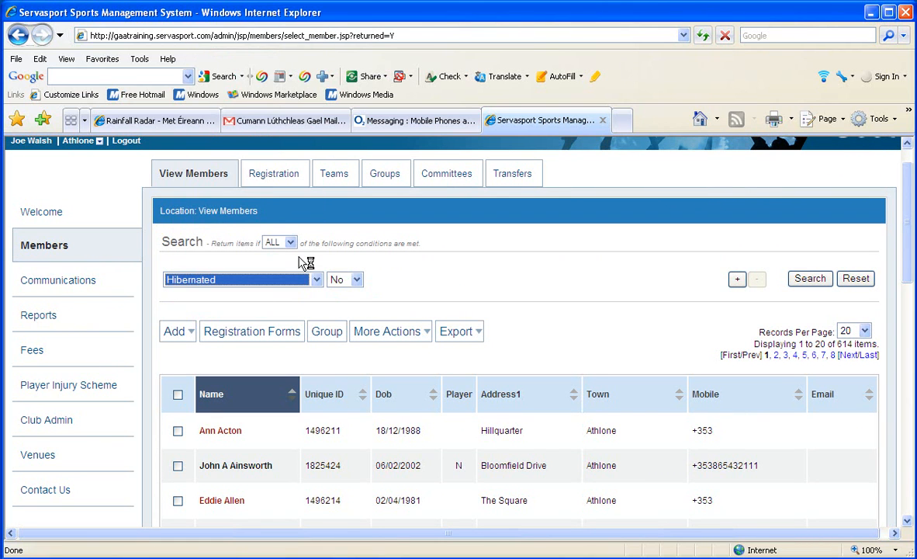
{"action": "left_click", "coordinate": [354, 281]}
{"action": "left_click", "coordinate": [342, 306]}
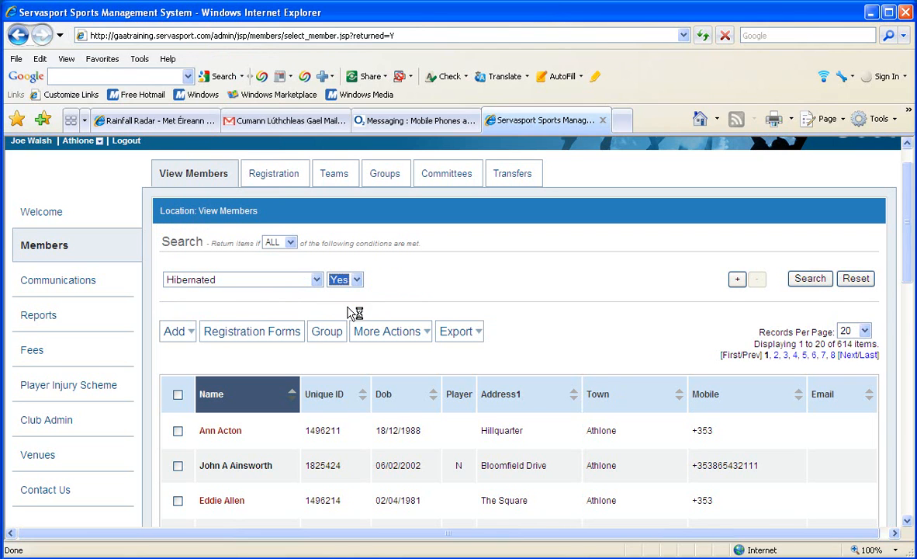
{"action": "left_click", "coordinate": [809, 279]}
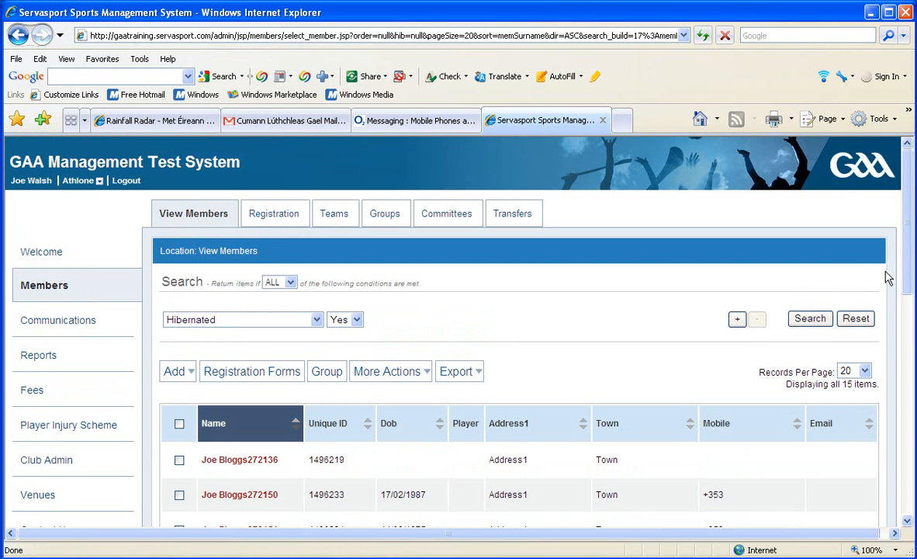
Delete the fourth member in the hibernated members list and confirm the deletion
{"action": "left_click_drag", "start_coordinate": [911, 223], "coordinate": [907, 358]}
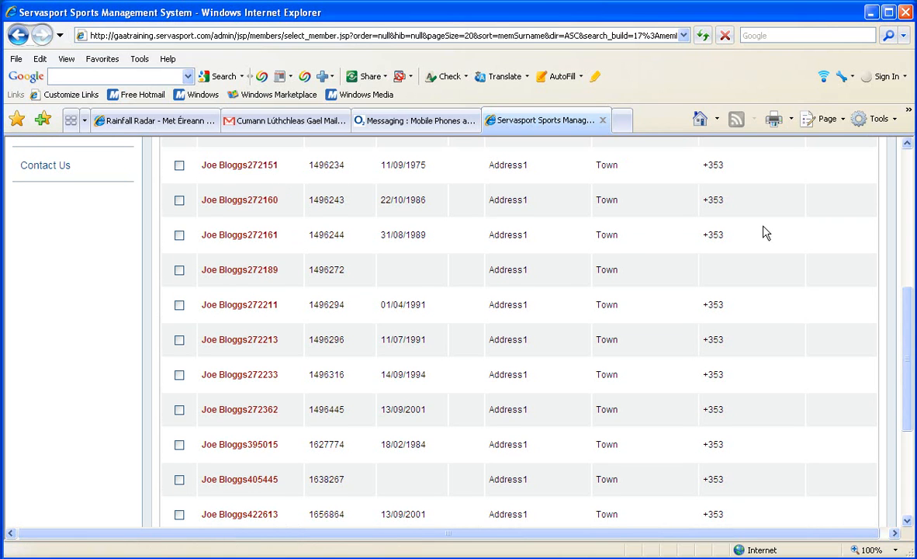
{"action": "left_click_drag", "start_coordinate": [908, 318], "coordinate": [913, 392]}
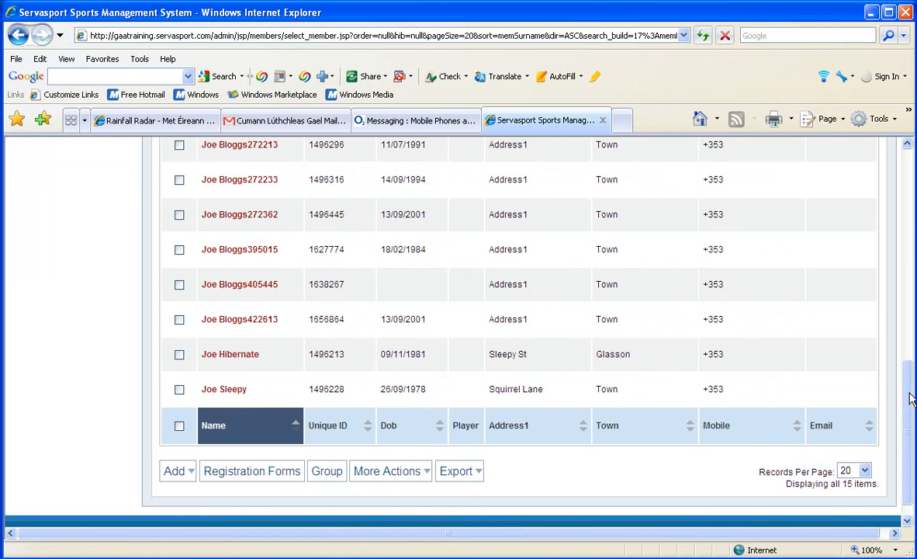
{"action": "left_click_drag", "start_coordinate": [907, 419], "coordinate": [881, 223]}
{"action": "scroll", "coordinate": [881, 223], "scroll_direction": "up", "scroll_amount": 1}
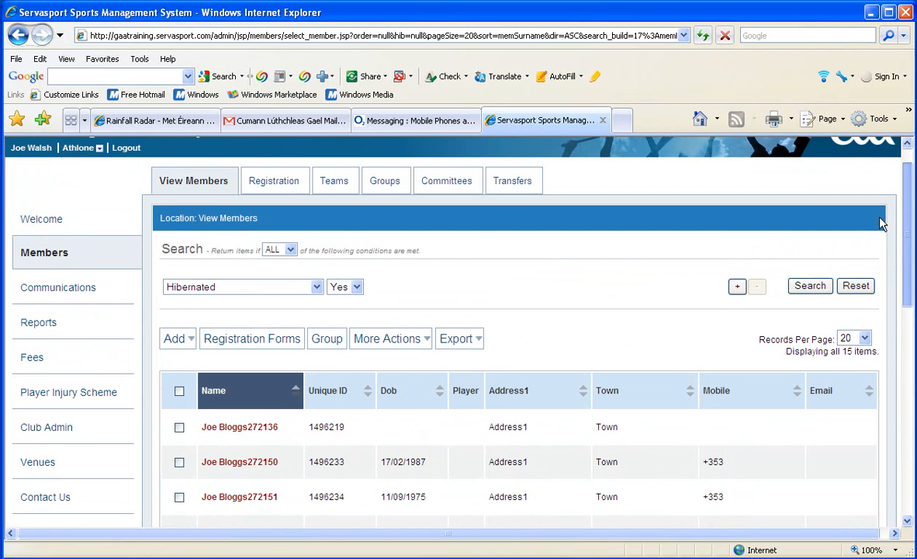
{"action": "scroll", "coordinate": [882, 223], "scroll_direction": "down", "scroll_amount": 1}
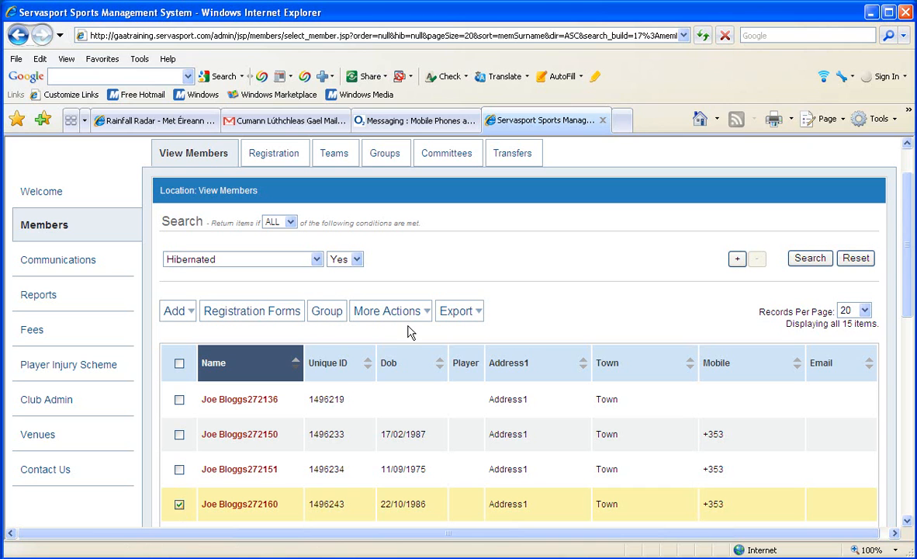
{"action": "mouse_move", "coordinate": [420, 310]}
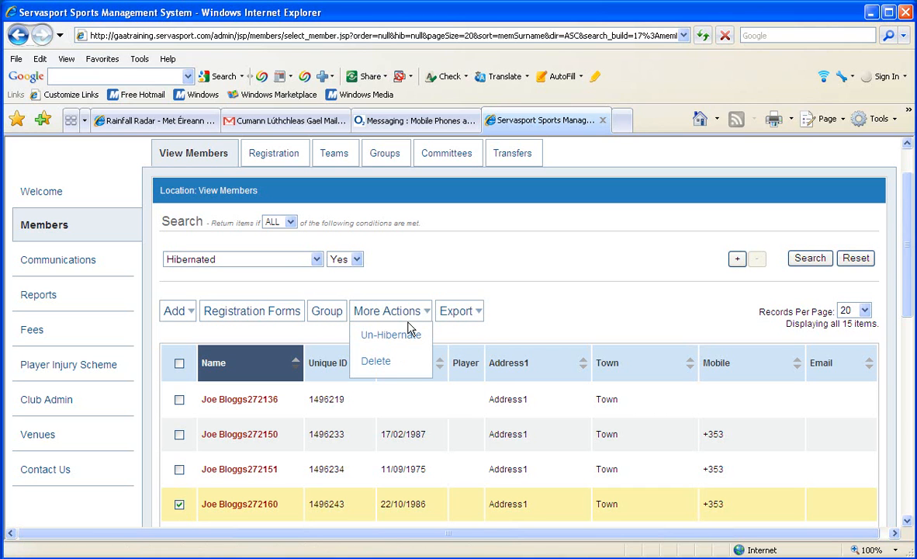
{"action": "left_click", "coordinate": [386, 362]}
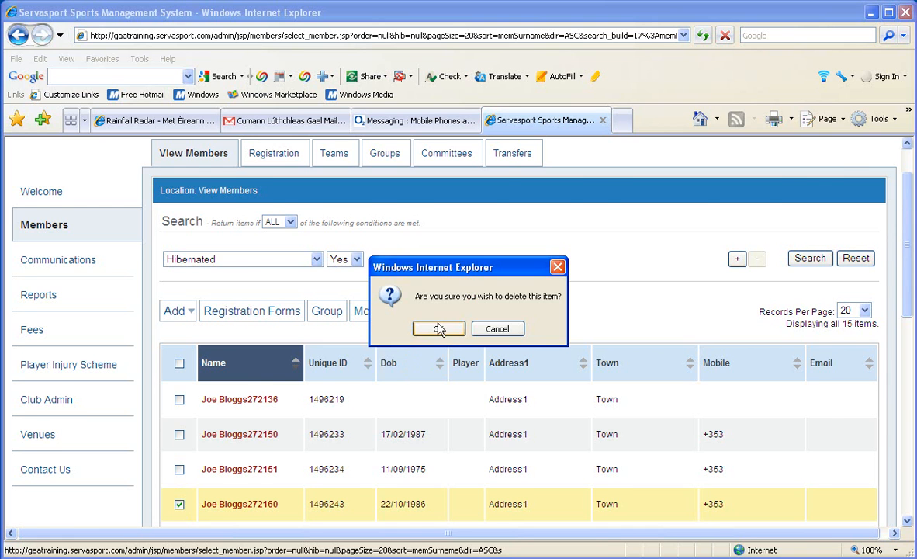
{"action": "left_click", "coordinate": [439, 329]}
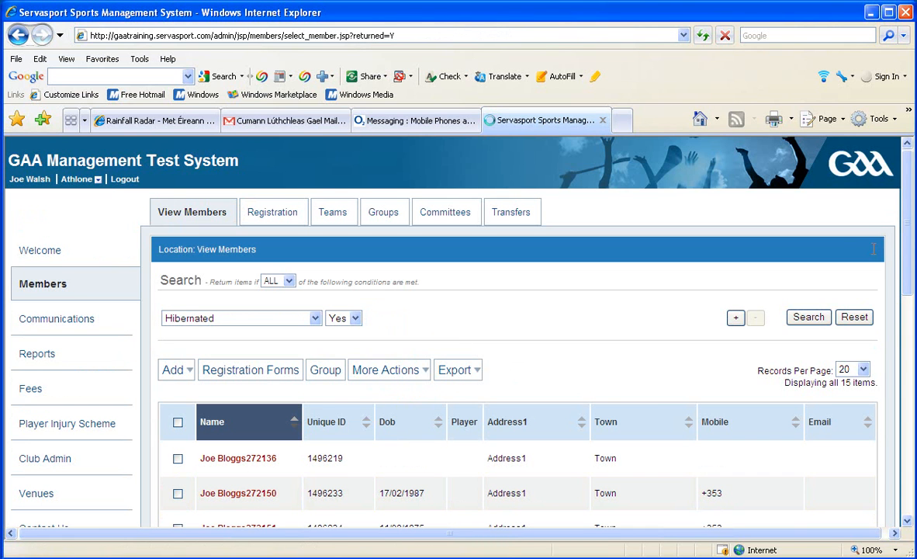
Un-hibernate the last member in the hibernated members list
{"action": "left_click_drag", "start_coordinate": [907, 225], "coordinate": [898, 451]}
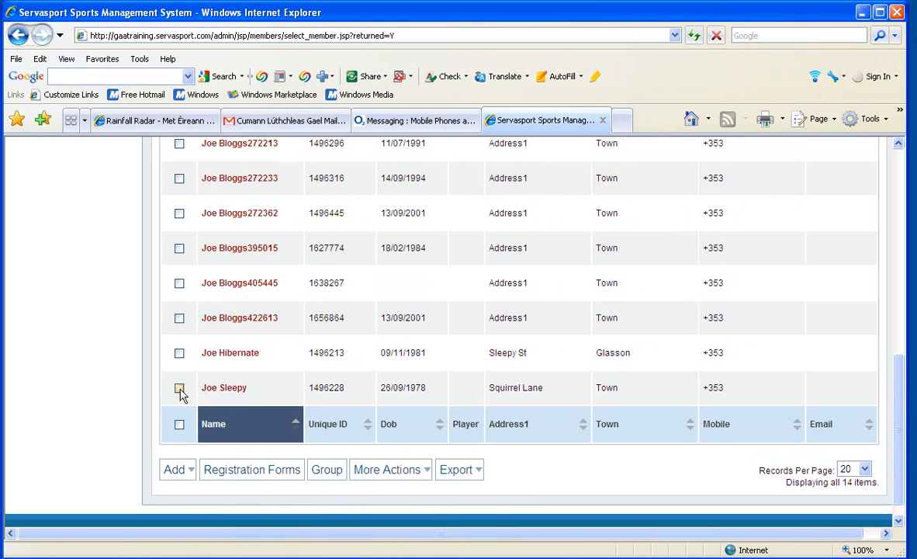
{"action": "left_click", "coordinate": [180, 388]}
{"action": "left_click", "coordinate": [364, 470]}
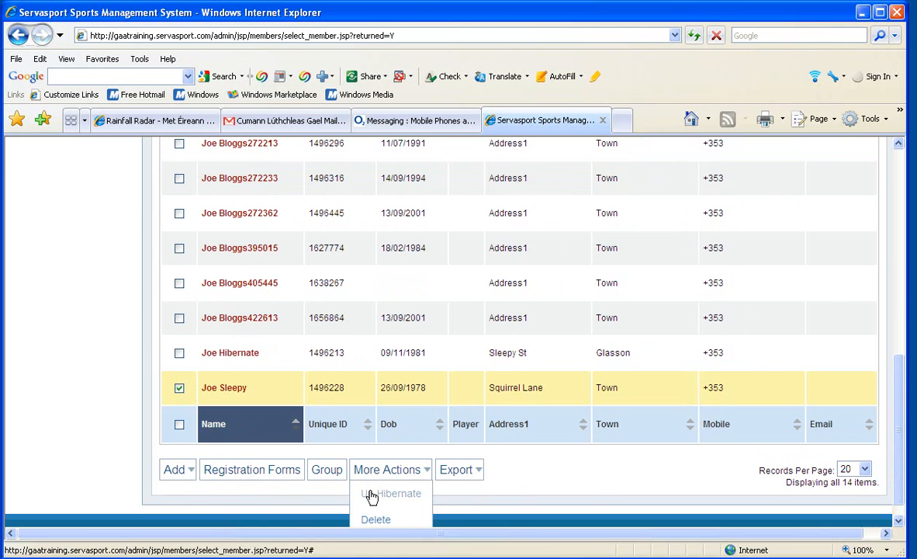
{"action": "left_click", "coordinate": [371, 494]}
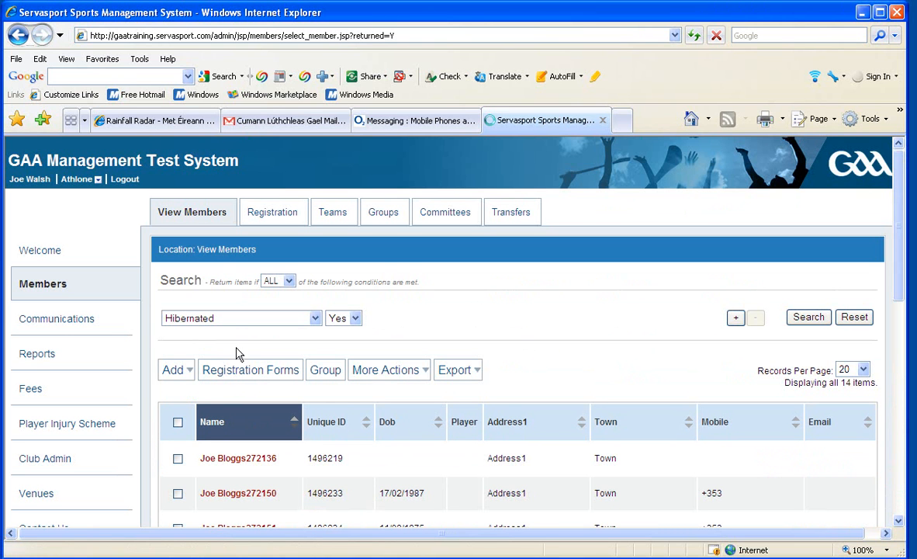
Filter the members list to show only records with Hibernated set to No
{"action": "left_click", "coordinate": [357, 320]}
{"action": "left_click", "coordinate": [343, 332]}
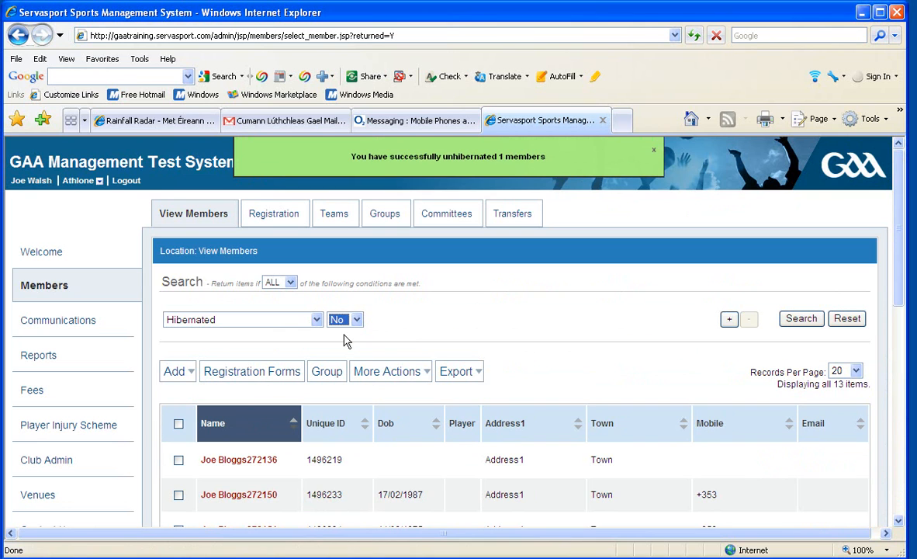
{"action": "left_click", "coordinate": [804, 323]}
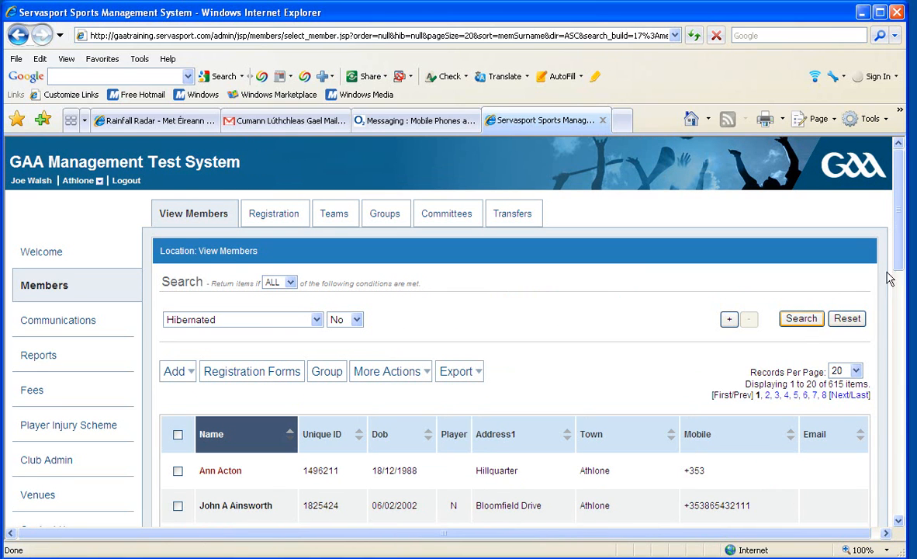
Sort the non-hibernated members by name in descending order and open the additional member actions
{"action": "left_click", "coordinate": [291, 437]}
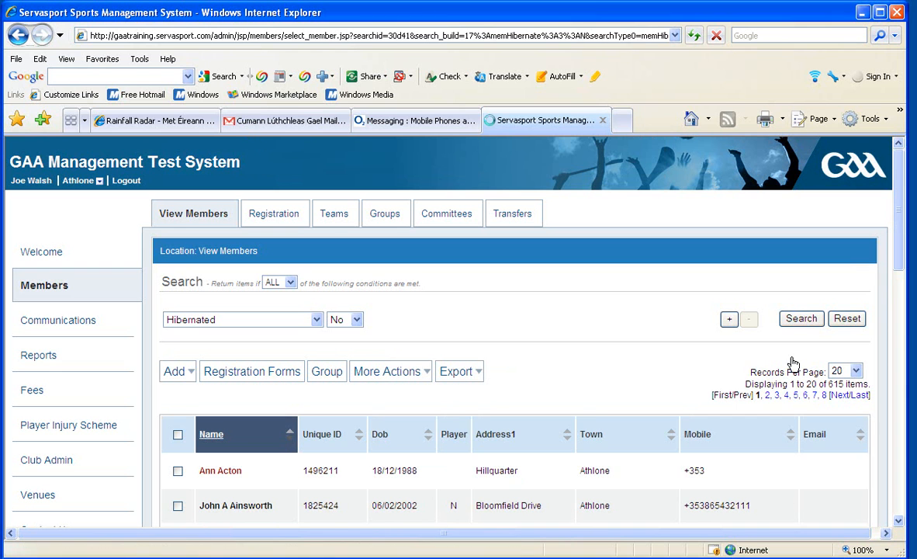
{"action": "left_click", "coordinate": [848, 316]}
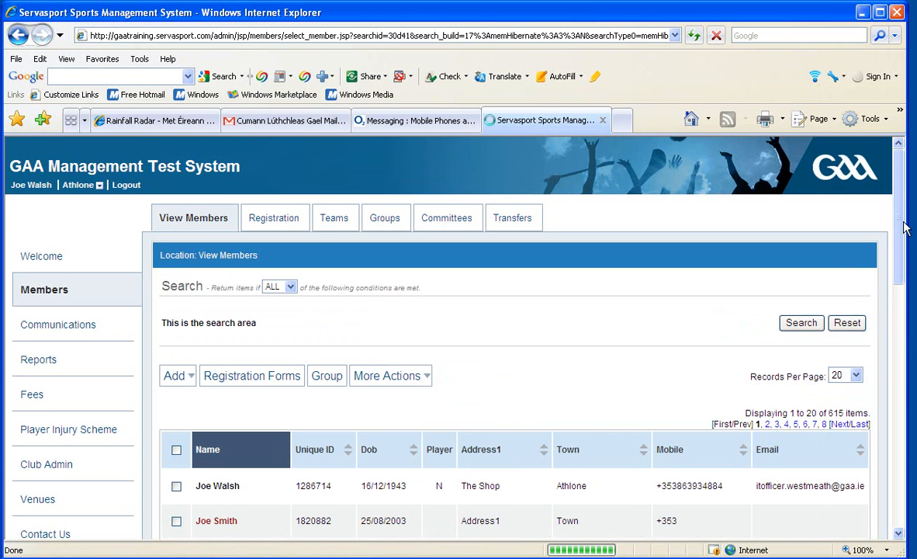
{"action": "left_click_drag", "start_coordinate": [898, 225], "coordinate": [897, 268]}
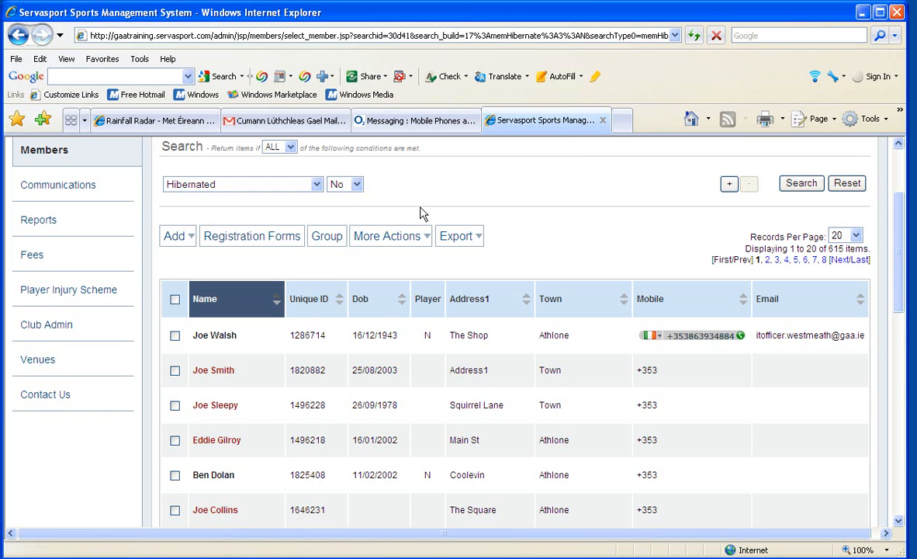
{"action": "left_click", "coordinate": [423, 235]}
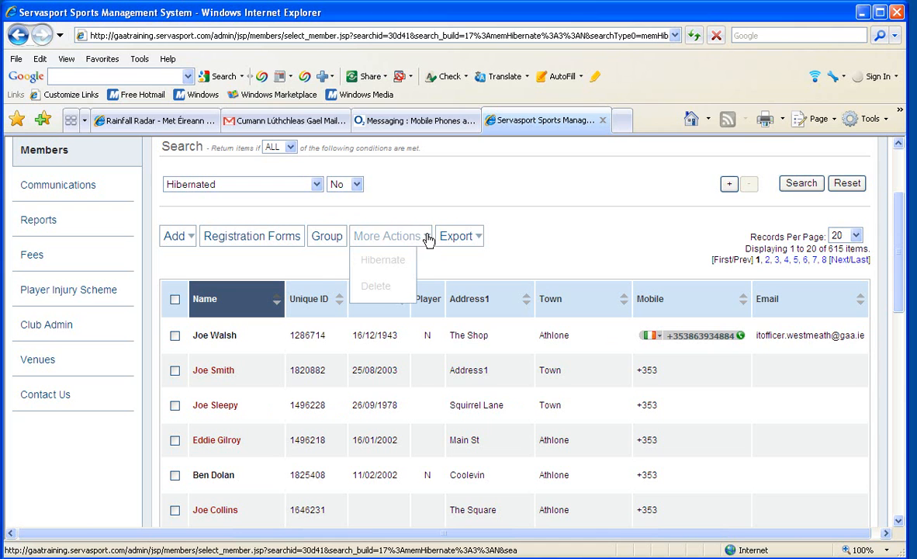
Start a group from the non-hibernated members, name it "All Non Hibernated People" and proceed to adding members
{"action": "left_click", "coordinate": [326, 236]}
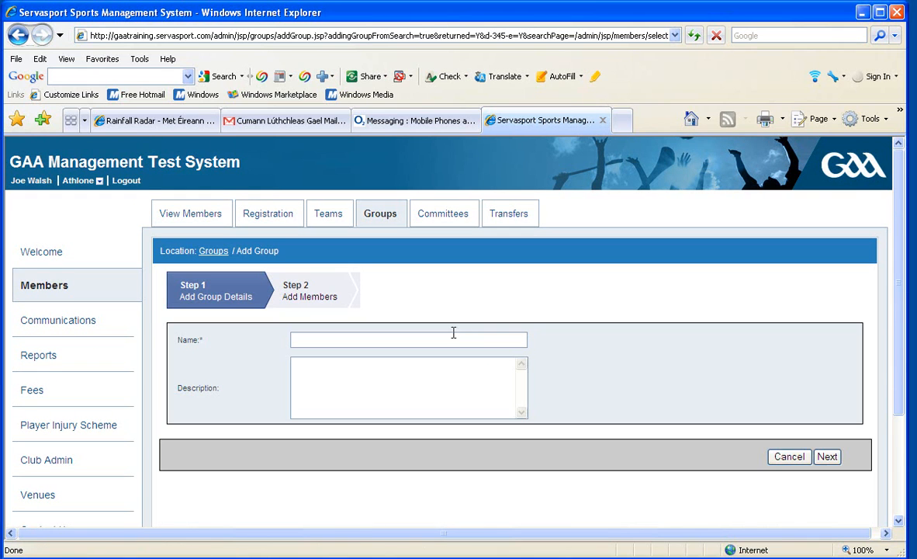
{"action": "left_click", "coordinate": [427, 336]}
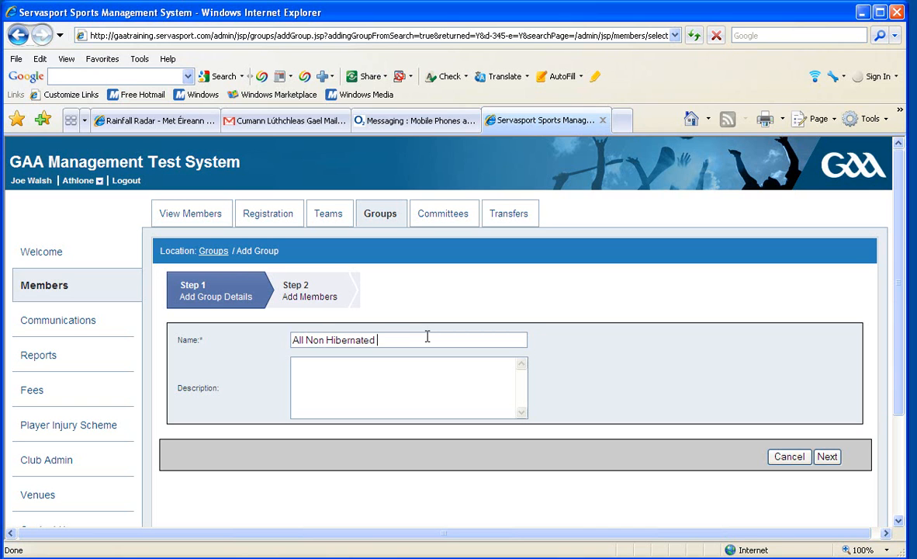
{"action": "type", "text": "eople"}
{"action": "left_click", "coordinate": [827, 457]}
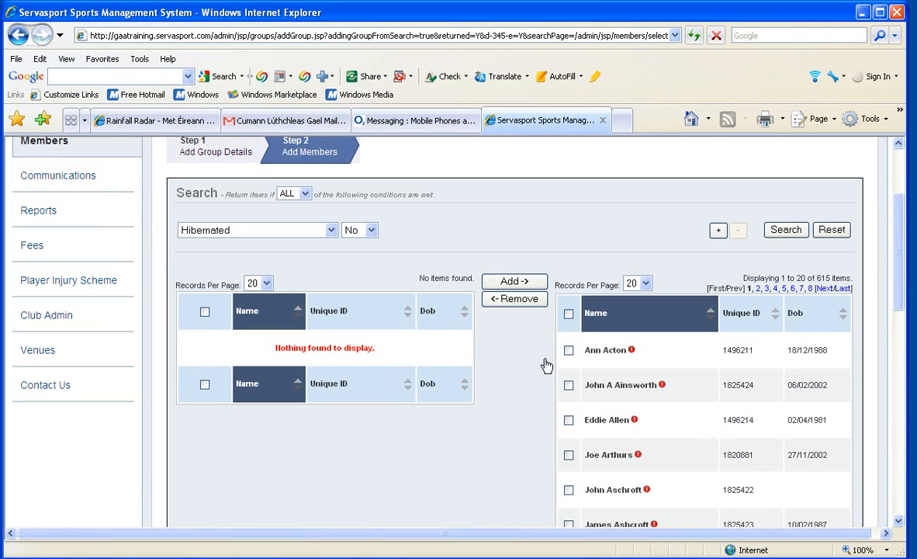
Return to the full members list and set the first search condition to Gender Male
{"action": "left_click_drag", "start_coordinate": [894, 266], "coordinate": [877, 231]}
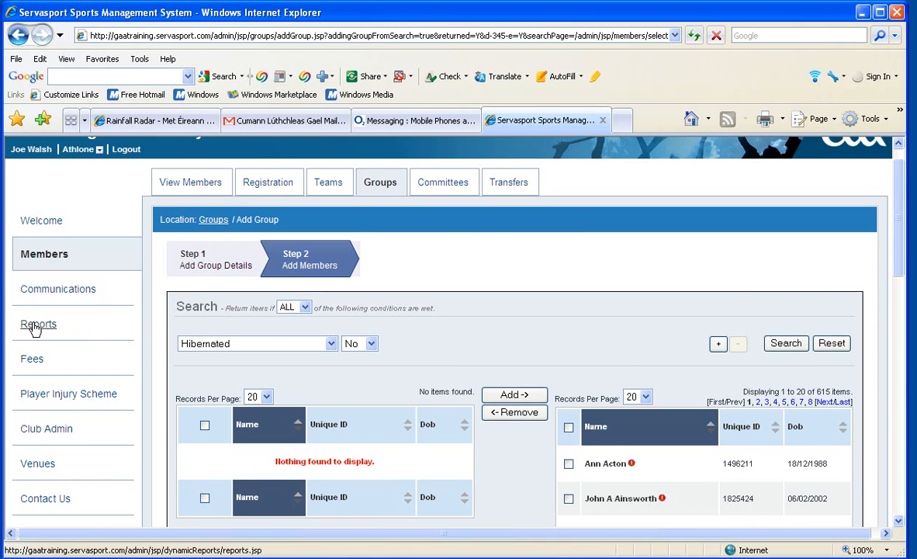
{"action": "left_click", "coordinate": [33, 256]}
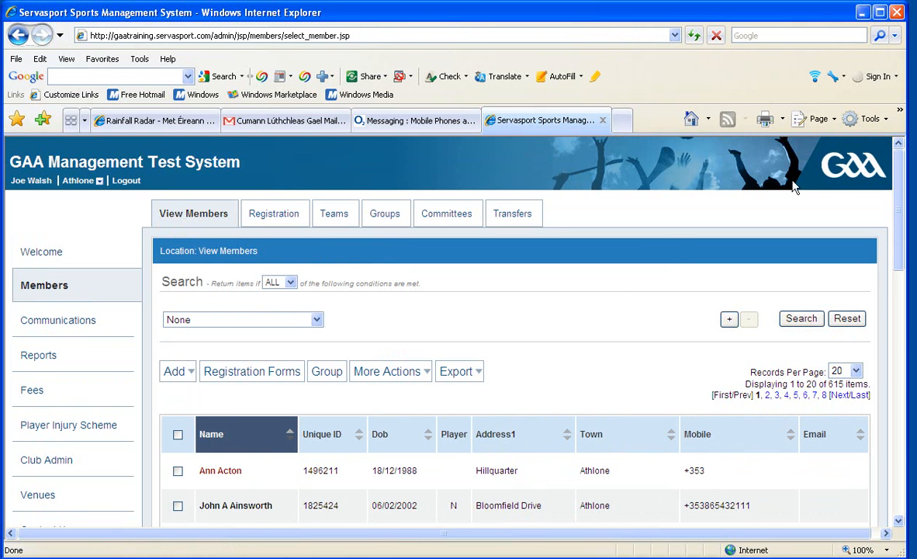
{"action": "mouse_move", "coordinate": [898, 190]}
{"action": "left_mouse_down"}
{"action": "mouse_move", "coordinate": [900, 202]}
{"action": "mouse_move", "coordinate": [900, 181]}
{"action": "left_mouse_up"}
{"action": "left_click", "coordinate": [317, 326]}
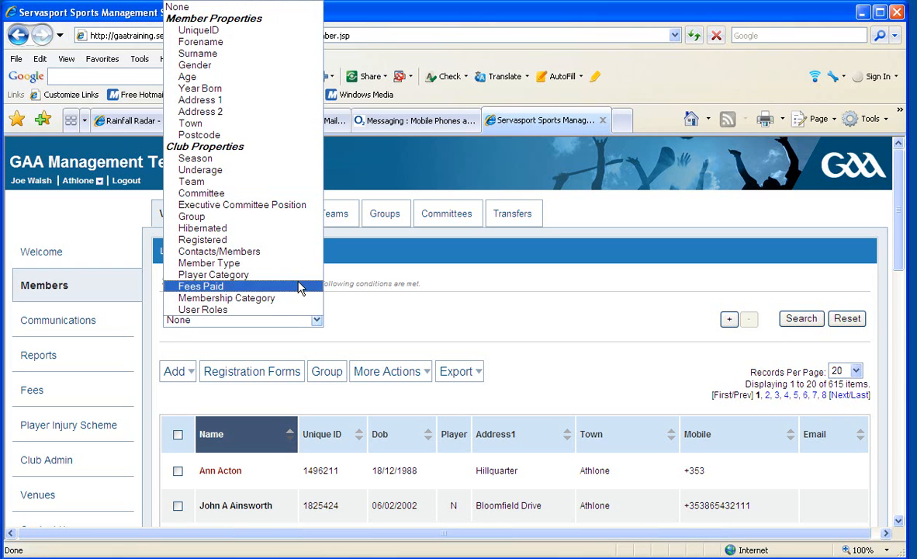
{"action": "left_click", "coordinate": [206, 67]}
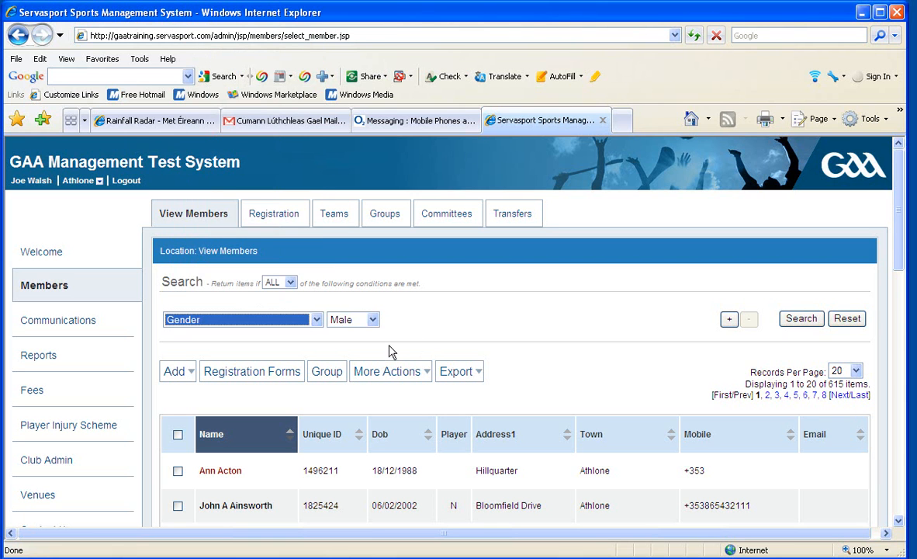
Add a second search condition for members with Year Born 2001
{"action": "left_click", "coordinate": [729, 319]}
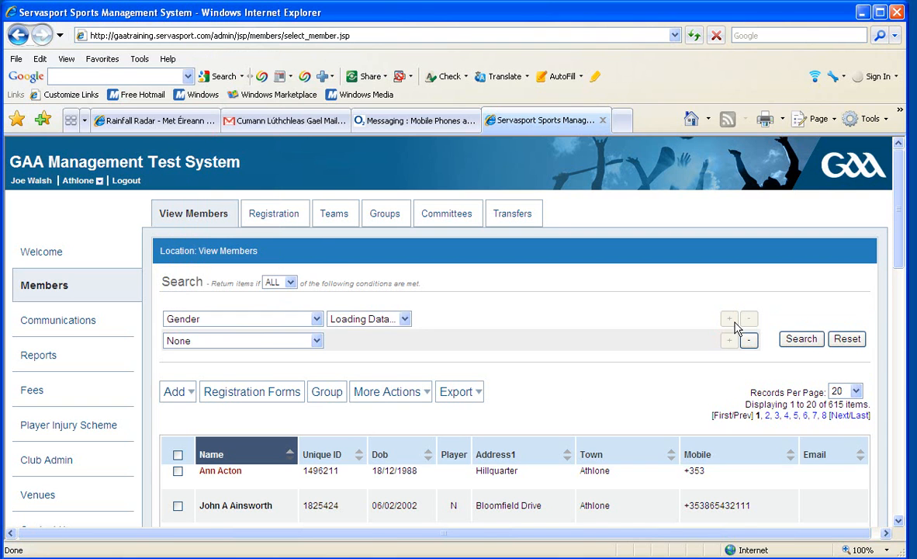
{"action": "left_click", "coordinate": [315, 340]}
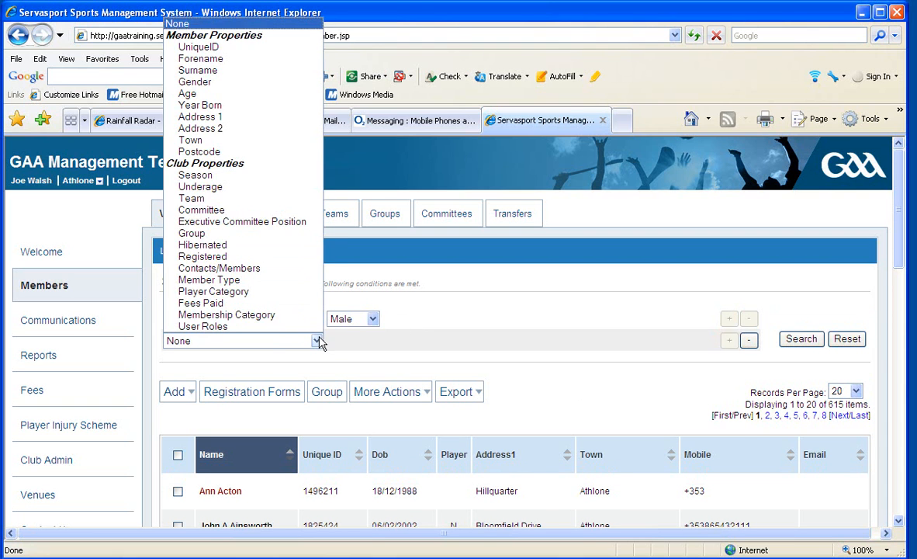
{"action": "left_click", "coordinate": [200, 105]}
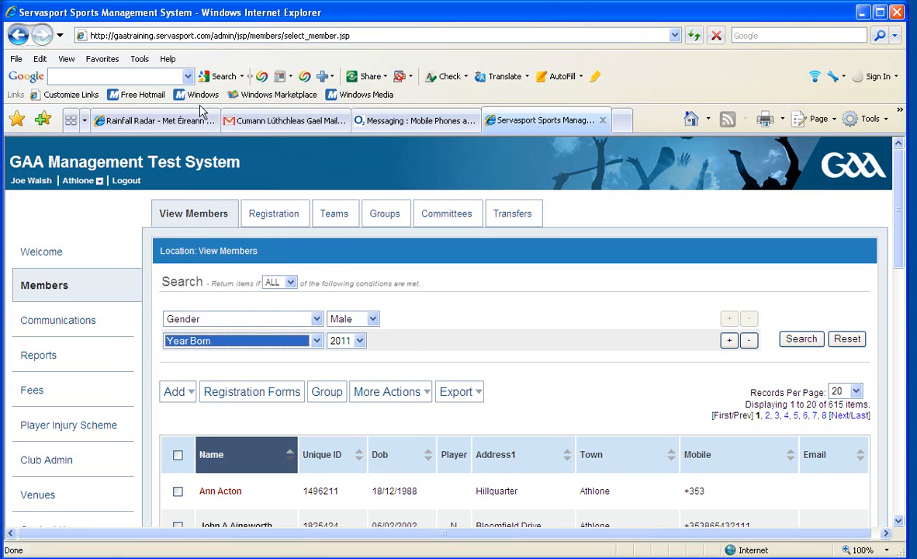
{"action": "left_click", "coordinate": [360, 341]}
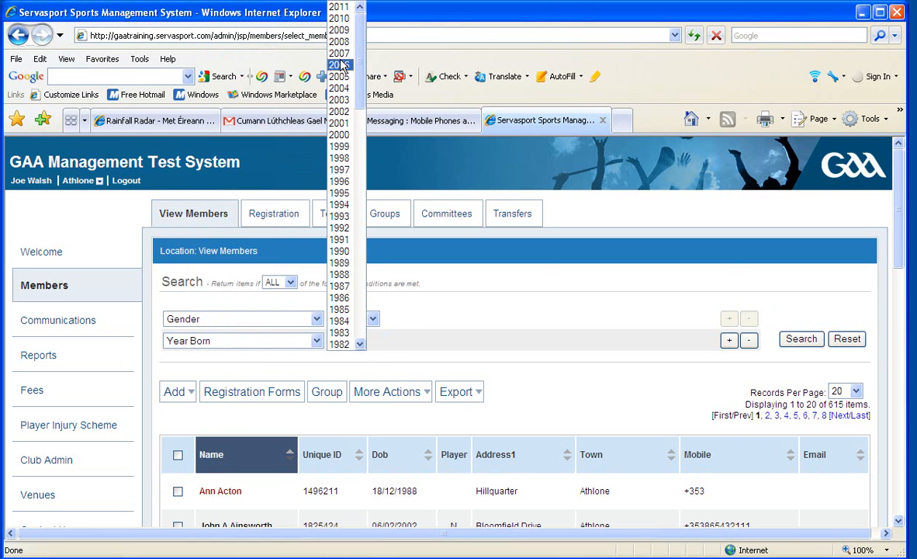
{"action": "left_click", "coordinate": [344, 124]}
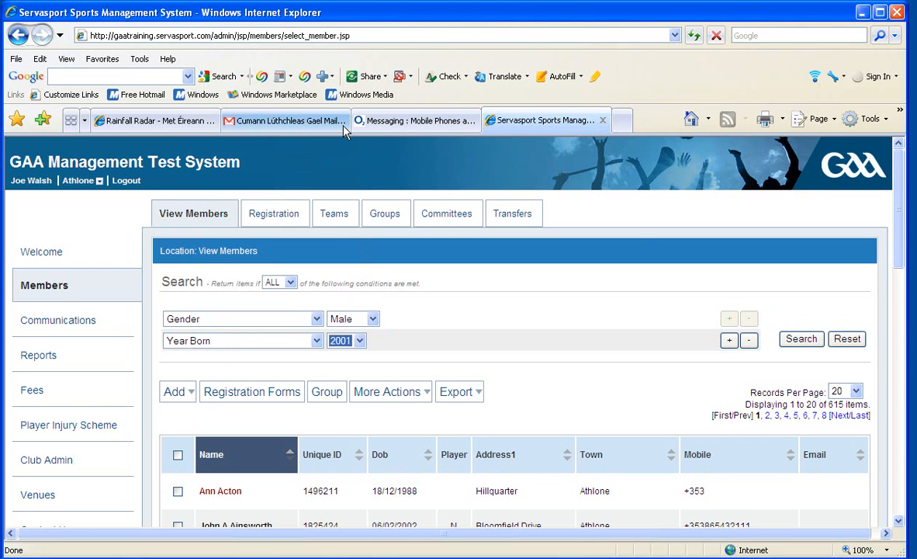
Add a third condition with Fees Paid set to Paid and run the member search
{"action": "left_click", "coordinate": [727, 346]}
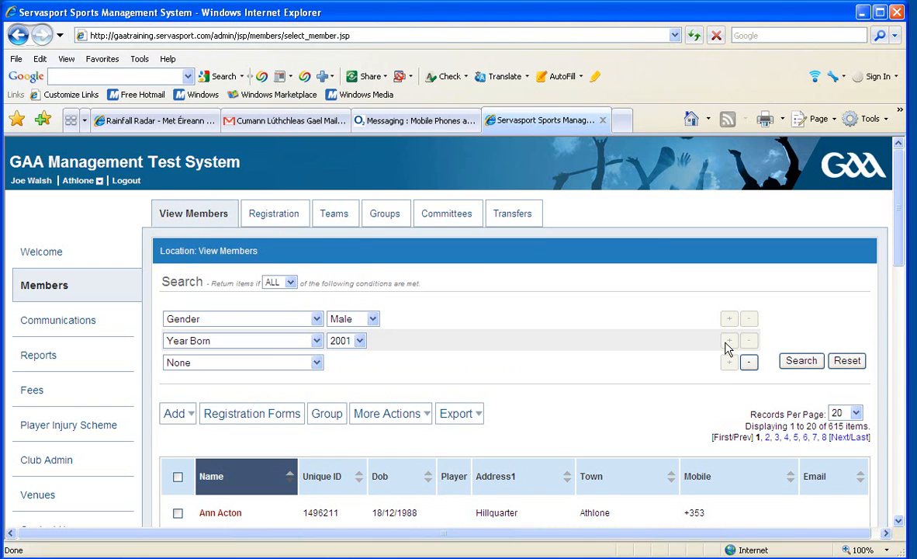
{"action": "left_click", "coordinate": [317, 363]}
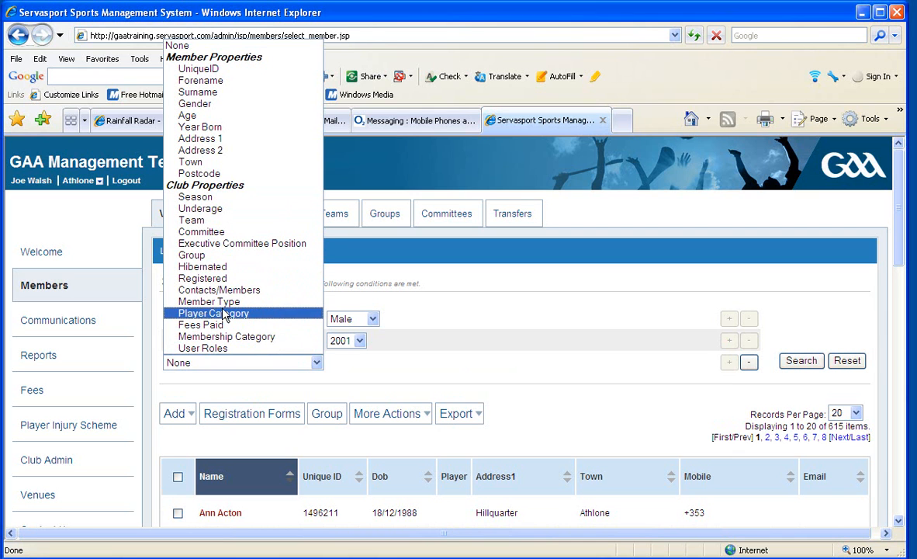
{"action": "left_click", "coordinate": [214, 325]}
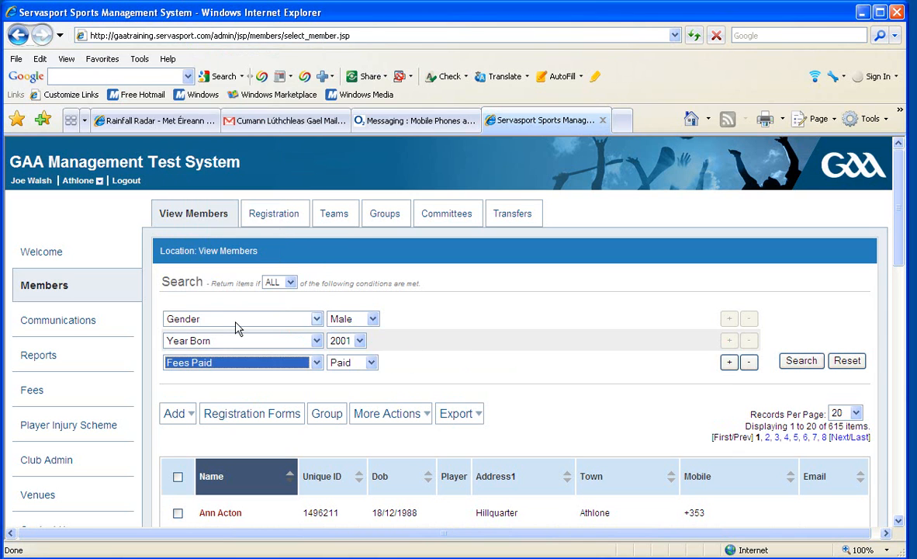
{"action": "left_click", "coordinate": [802, 368]}
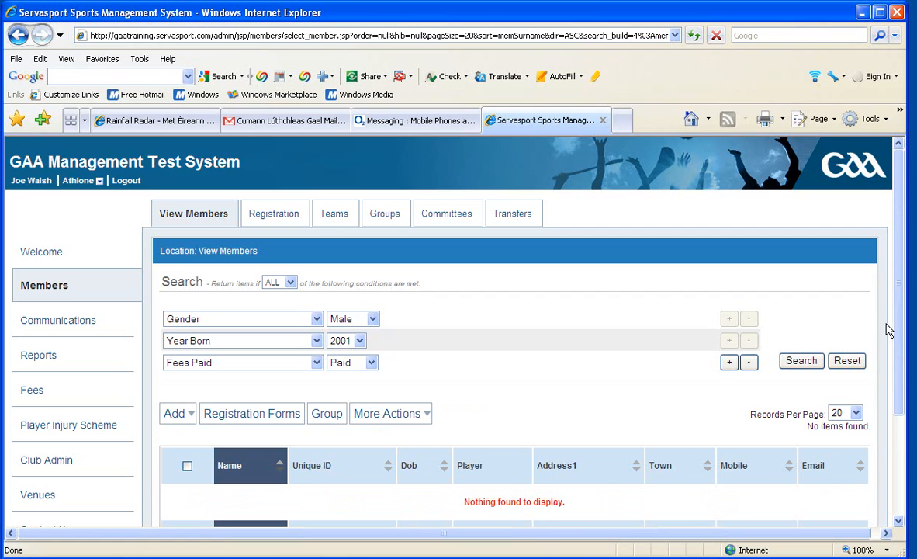
Remove the Fees Paid condition, rerun the search for males born in 2001 and review the results
{"action": "left_click_drag", "start_coordinate": [897, 324], "coordinate": [898, 365]}
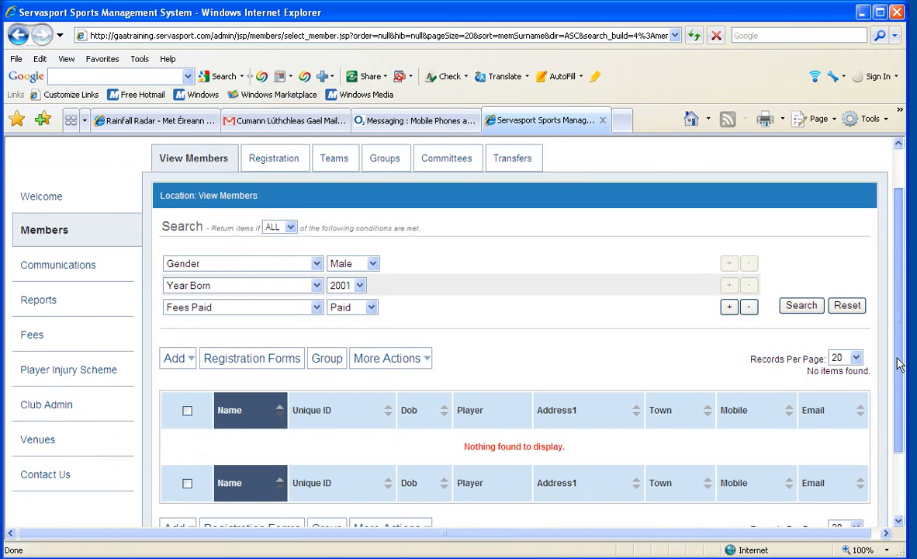
{"action": "left_click", "coordinate": [750, 308]}
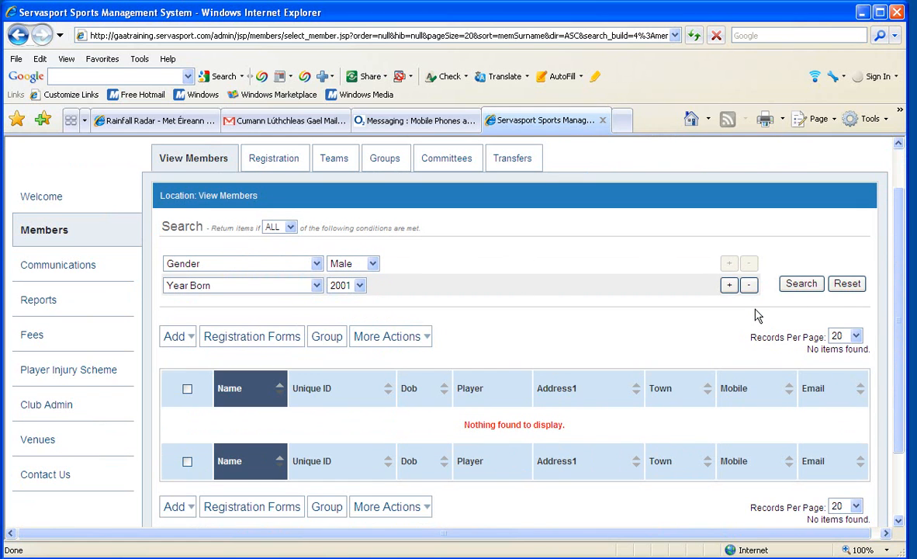
{"action": "left_click", "coordinate": [821, 286]}
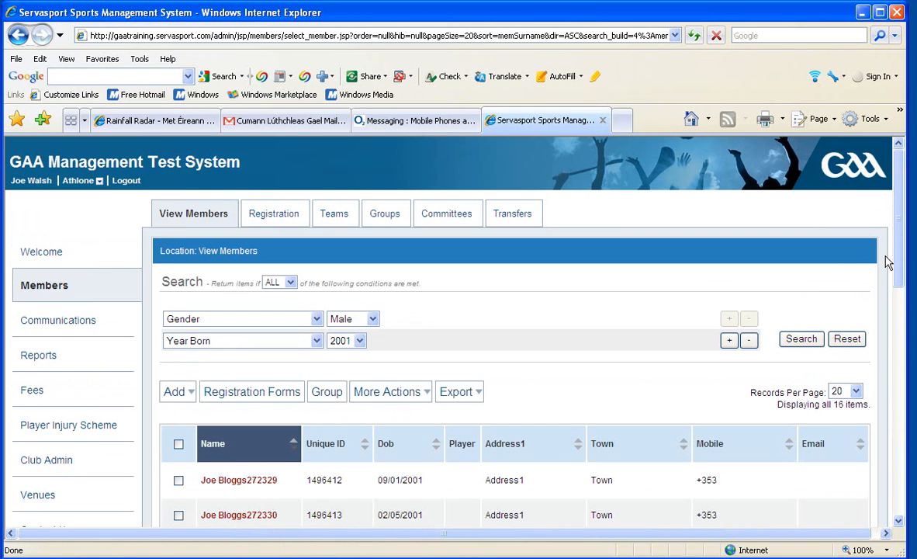
{"action": "mouse_move", "coordinate": [897, 244]}
{"action": "left_mouse_down"}
{"action": "mouse_move", "coordinate": [907, 256]}
{"action": "mouse_move", "coordinate": [907, 333]}
{"action": "mouse_move", "coordinate": [905, 254]}
{"action": "left_mouse_up"}
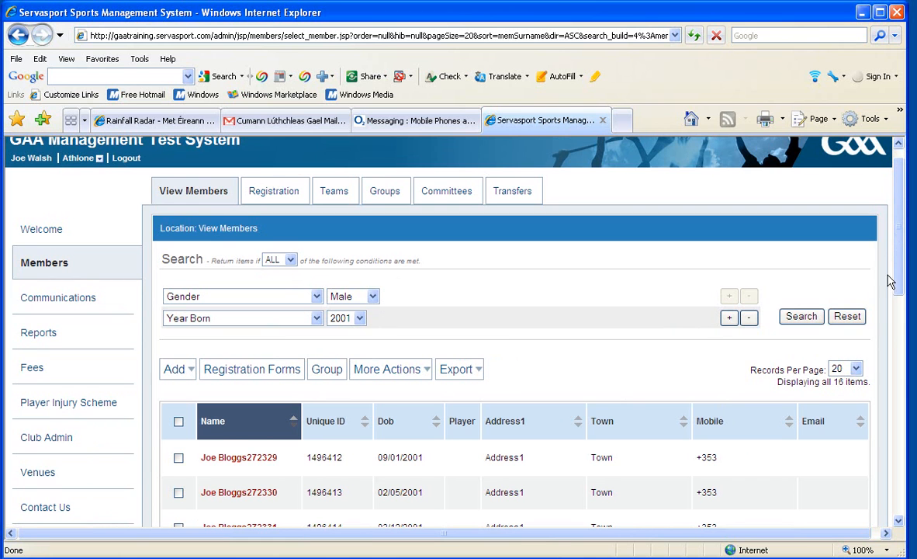
{"action": "mouse_move", "coordinate": [896, 276]}
{"action": "left_mouse_down"}
{"action": "mouse_move", "coordinate": [897, 475]}
{"action": "mouse_move", "coordinate": [896, 289]}
{"action": "left_mouse_up"}
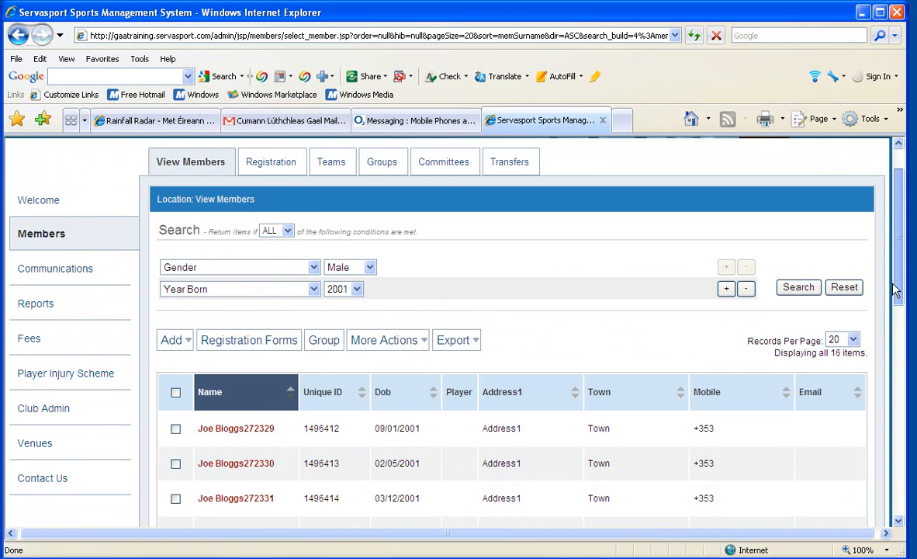
{"action": "left_click_drag", "start_coordinate": [717, 326], "coordinate": [870, 341]}
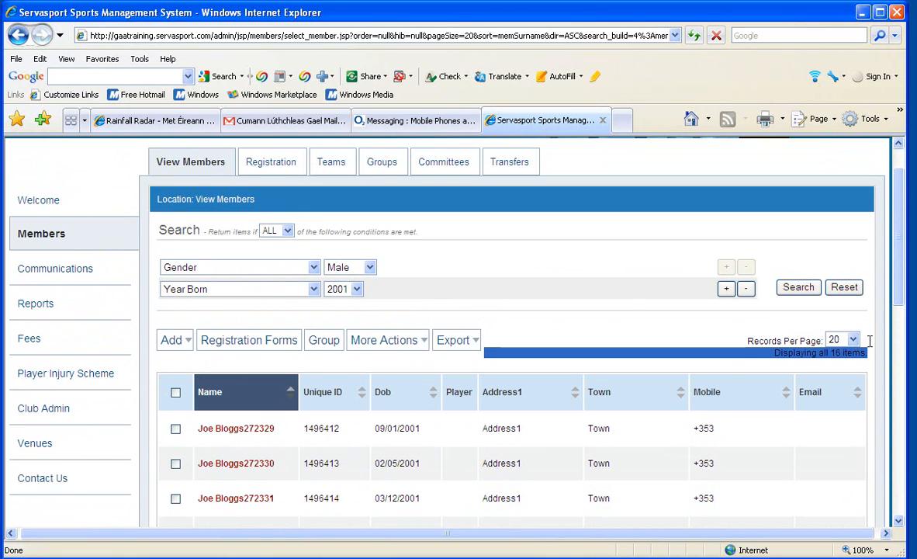
{"action": "left_click", "coordinate": [871, 342]}
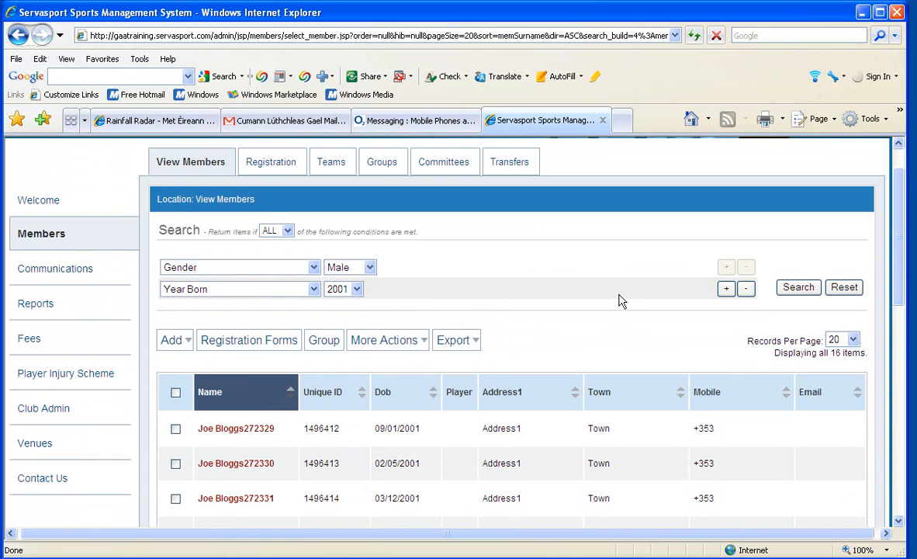
Try to search for members matching ANY of the two conditions, with 500 records per page
{"action": "left_click", "coordinate": [273, 229]}
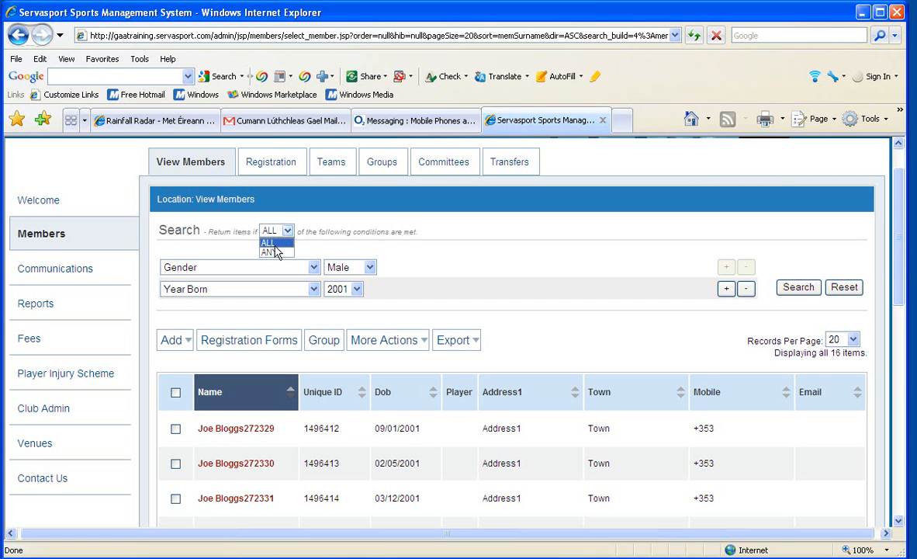
{"action": "left_click", "coordinate": [271, 251]}
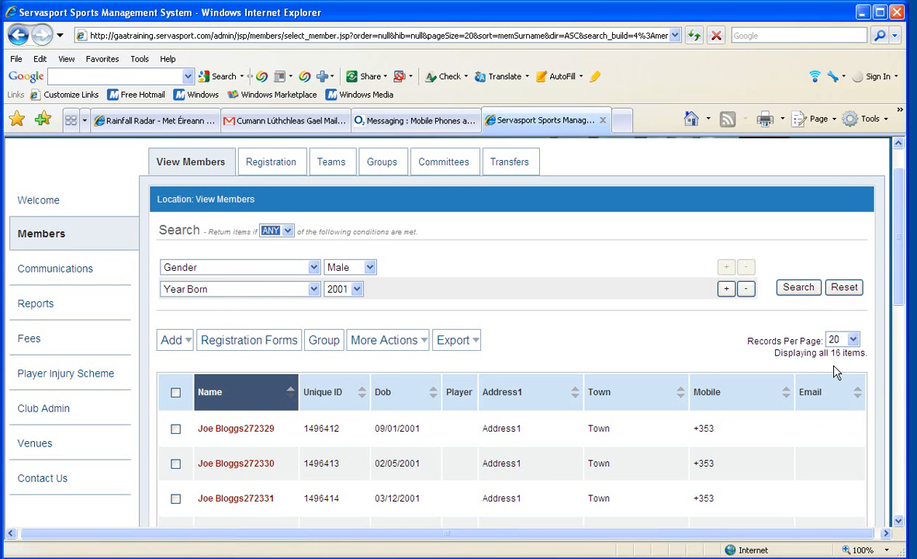
{"action": "left_click_drag", "start_coordinate": [833, 352], "coordinate": [856, 341]}
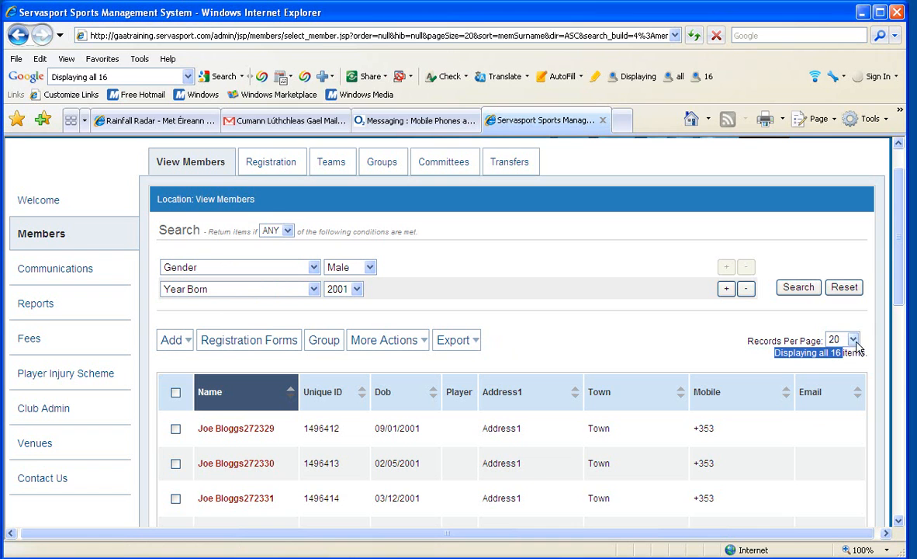
{"action": "left_click", "coordinate": [853, 339]}
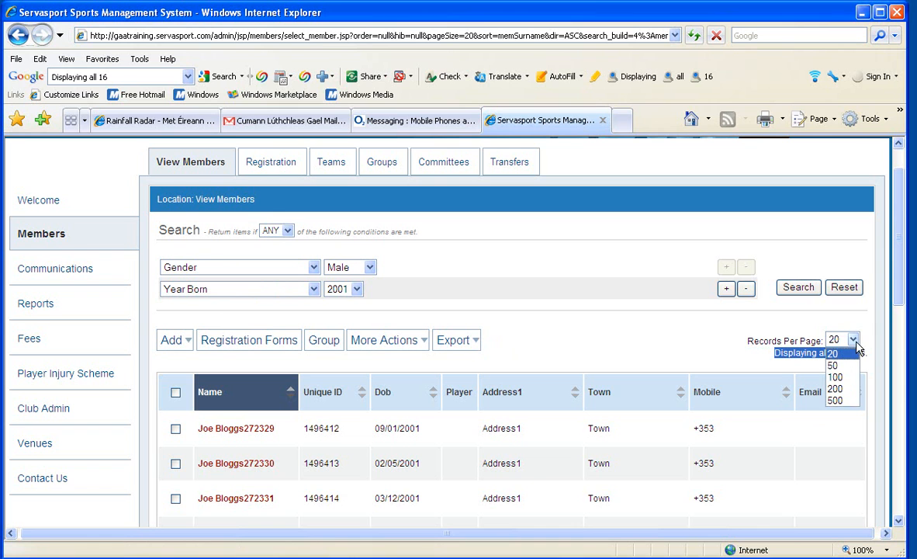
{"action": "left_click", "coordinate": [843, 401]}
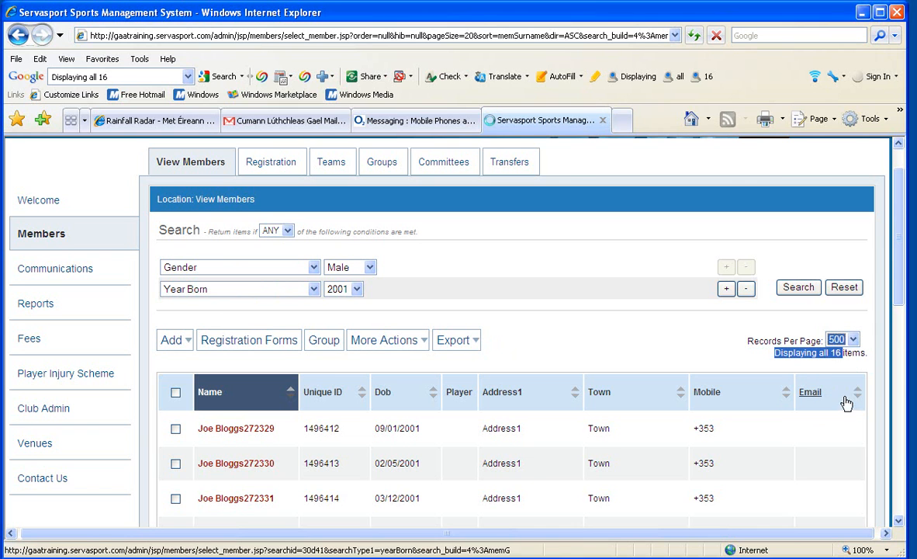
{"action": "left_click", "coordinate": [799, 289]}
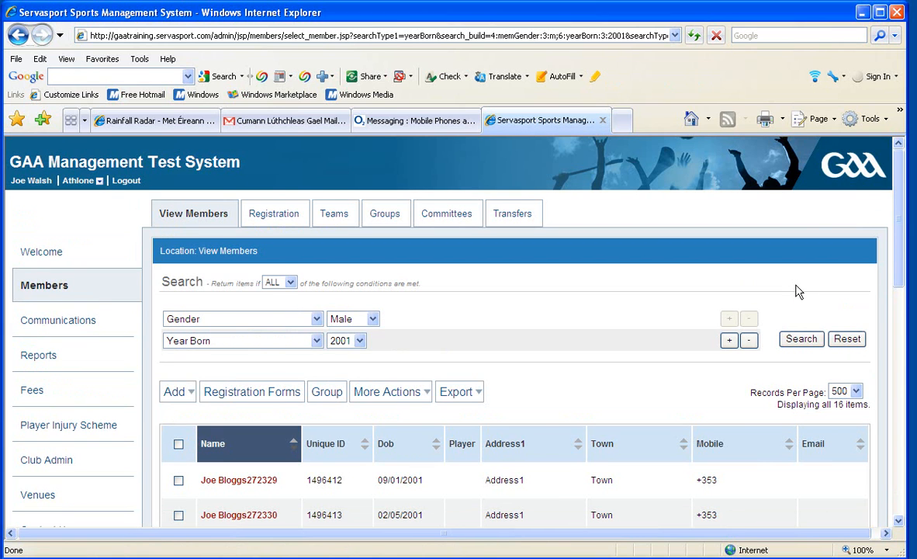
{"action": "left_click", "coordinate": [800, 340]}
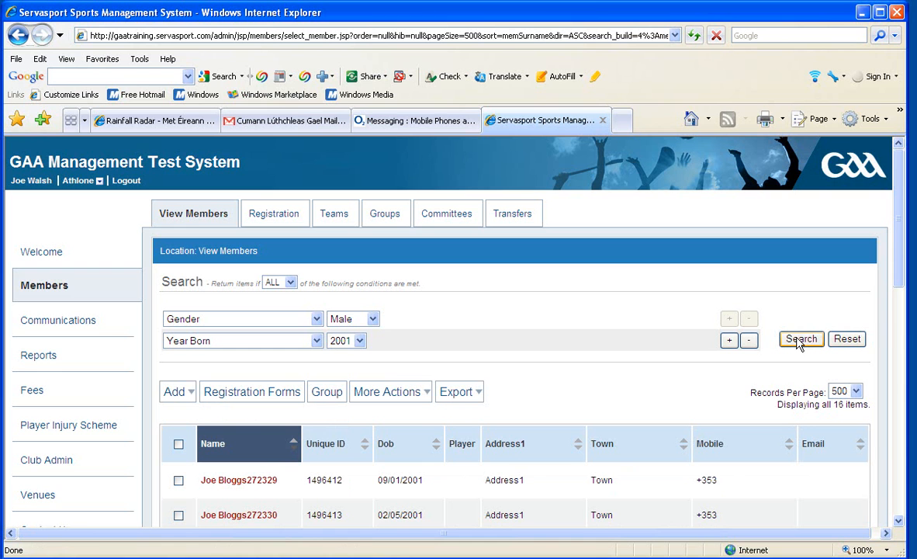
Reset the member search and set its first condition to Gender Male
{"action": "left_click_drag", "start_coordinate": [895, 254], "coordinate": [898, 289]}
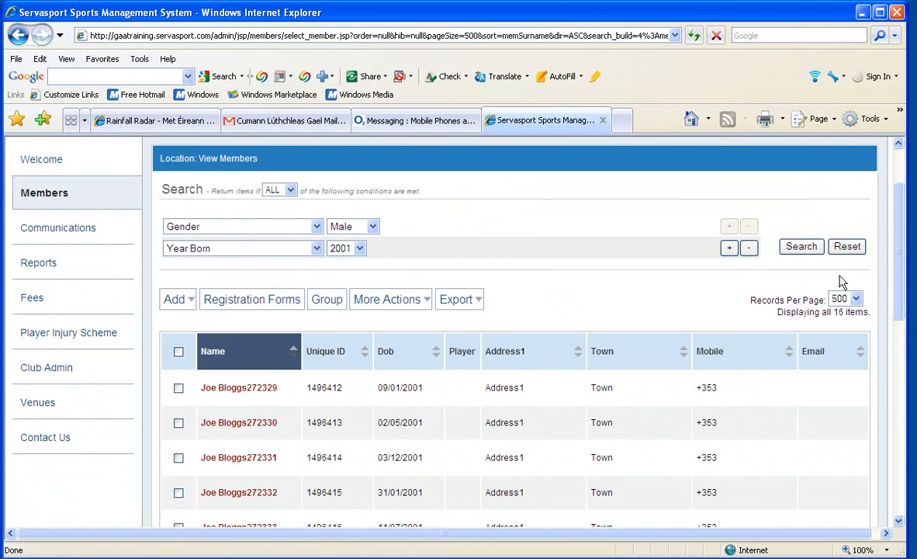
{"action": "left_click", "coordinate": [846, 247]}
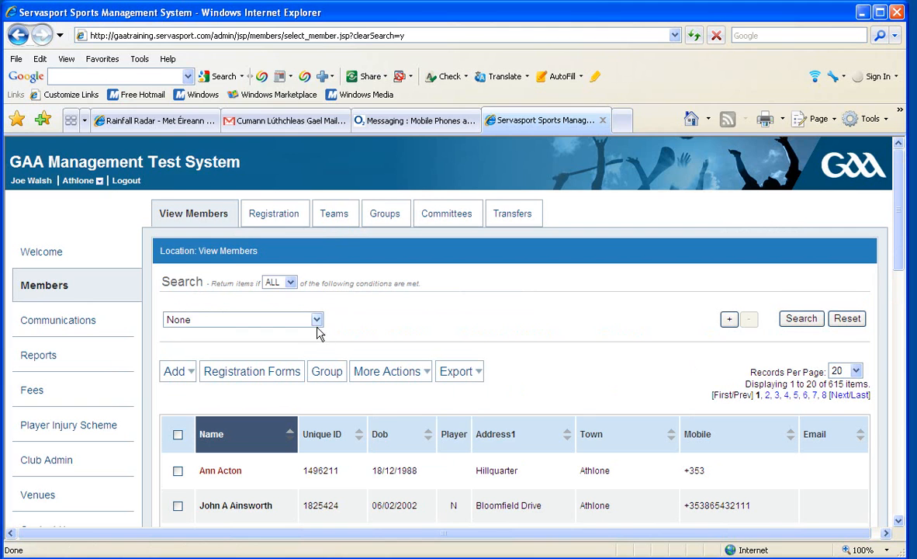
{"action": "left_click", "coordinate": [317, 320]}
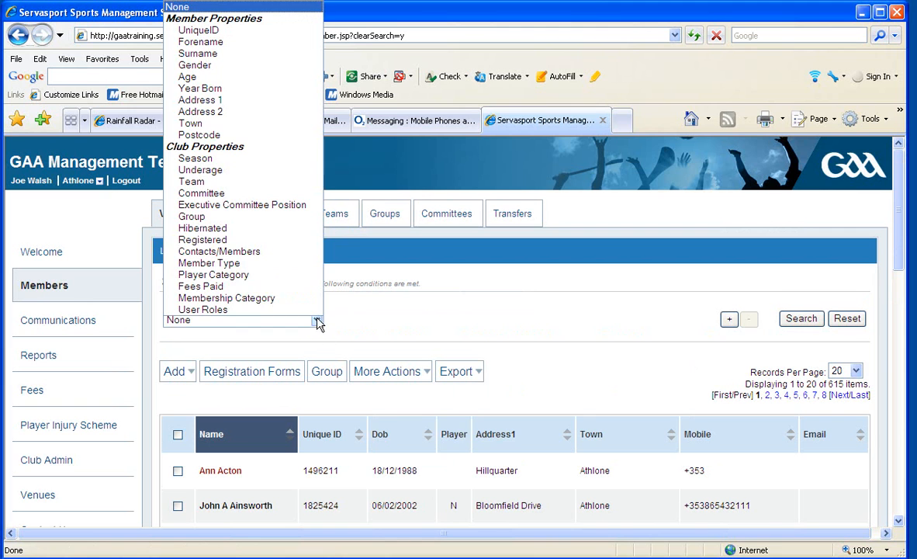
{"action": "left_click", "coordinate": [194, 65]}
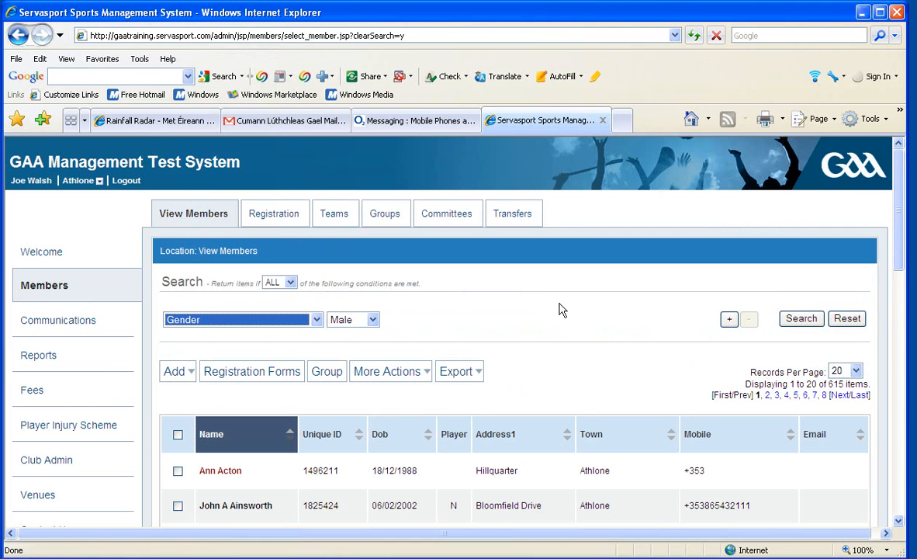
Set the search to match ANY condition and add a second condition with Year Born 2001
{"action": "left_click", "coordinate": [728, 321]}
{"action": "left_click", "coordinate": [290, 283]}
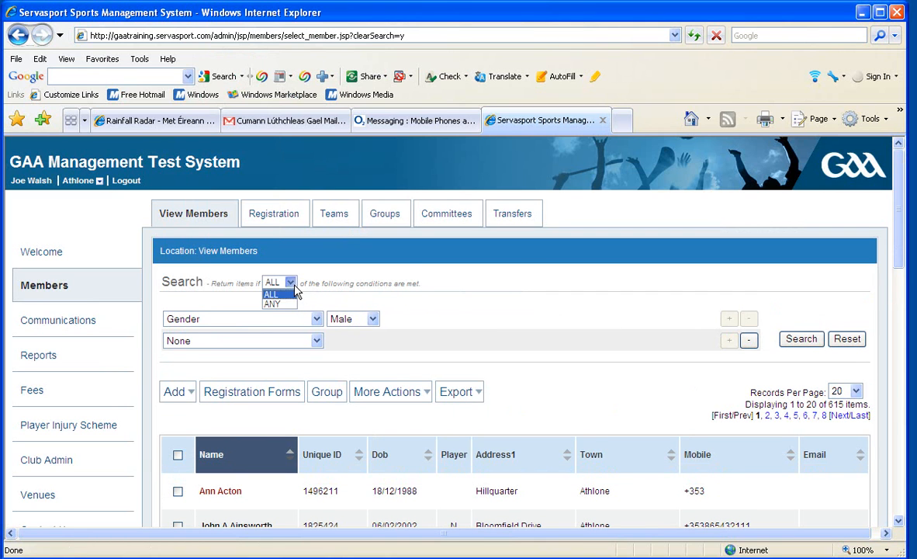
{"action": "left_click", "coordinate": [275, 300]}
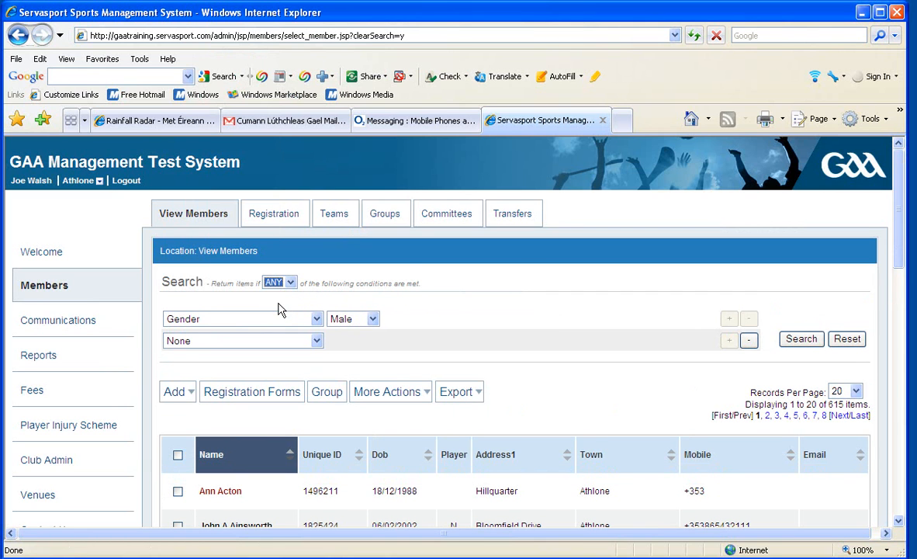
{"action": "left_click", "coordinate": [316, 340]}
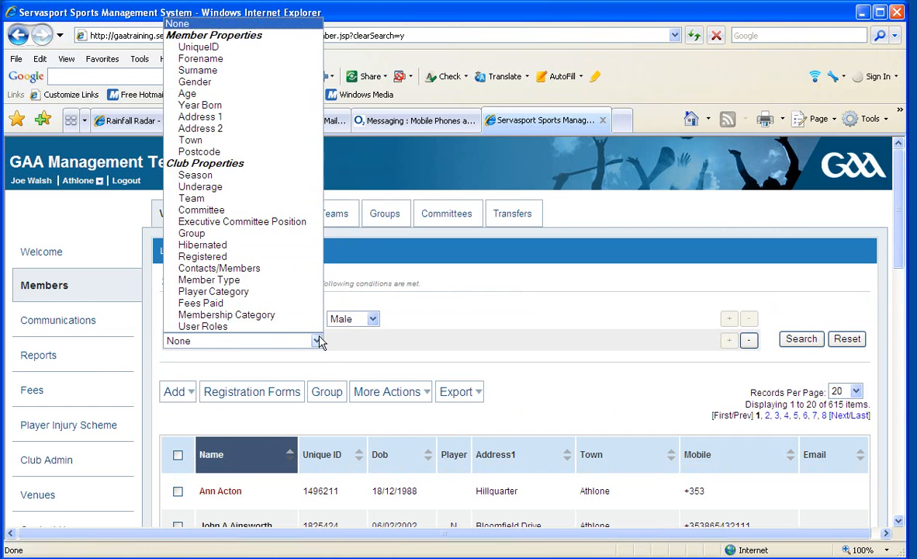
{"action": "left_click", "coordinate": [230, 106]}
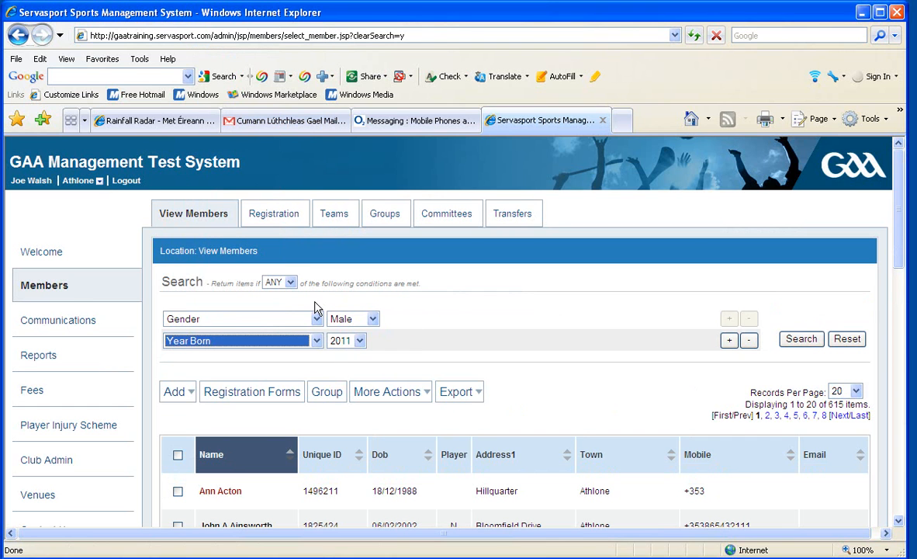
{"action": "left_click", "coordinate": [359, 342]}
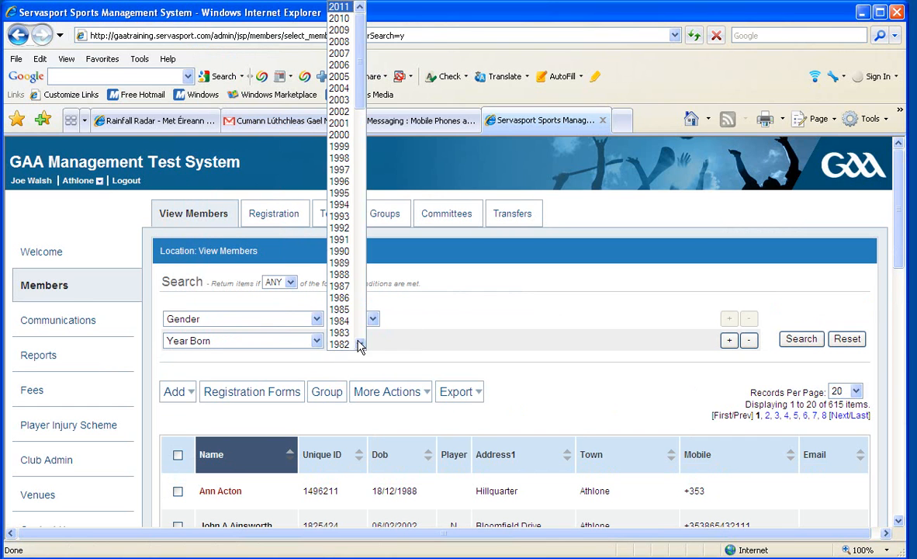
{"action": "left_click", "coordinate": [340, 125]}
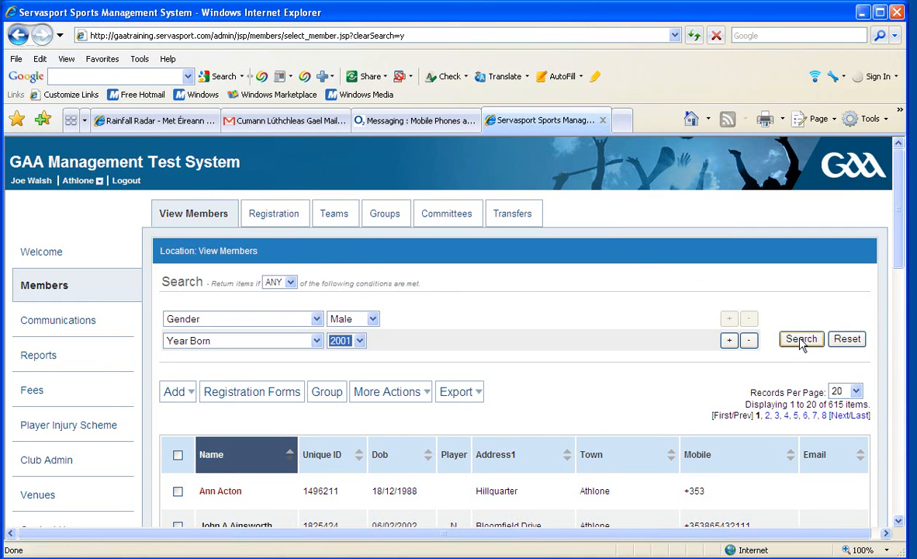
Try to run the ANY-condition member search with 500 records per page
{"action": "left_click", "coordinate": [856, 392]}
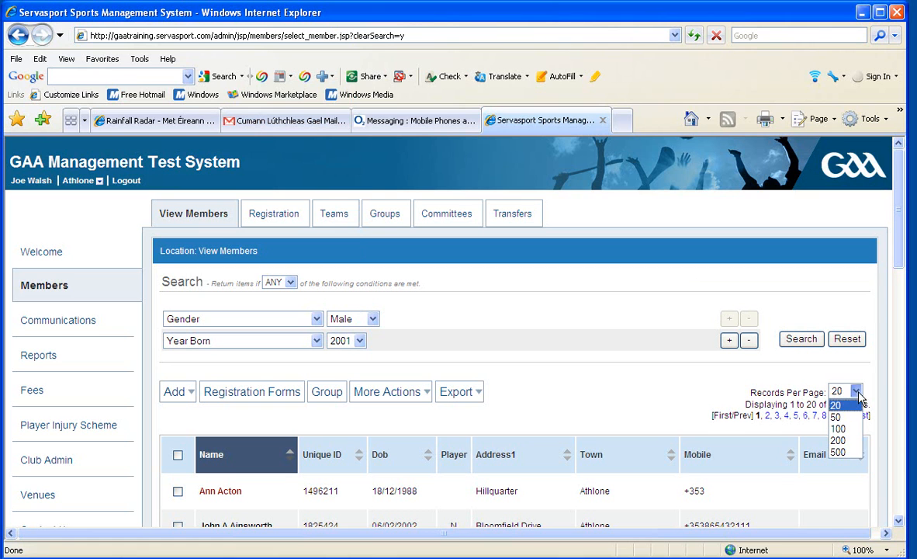
{"action": "left_click", "coordinate": [842, 452]}
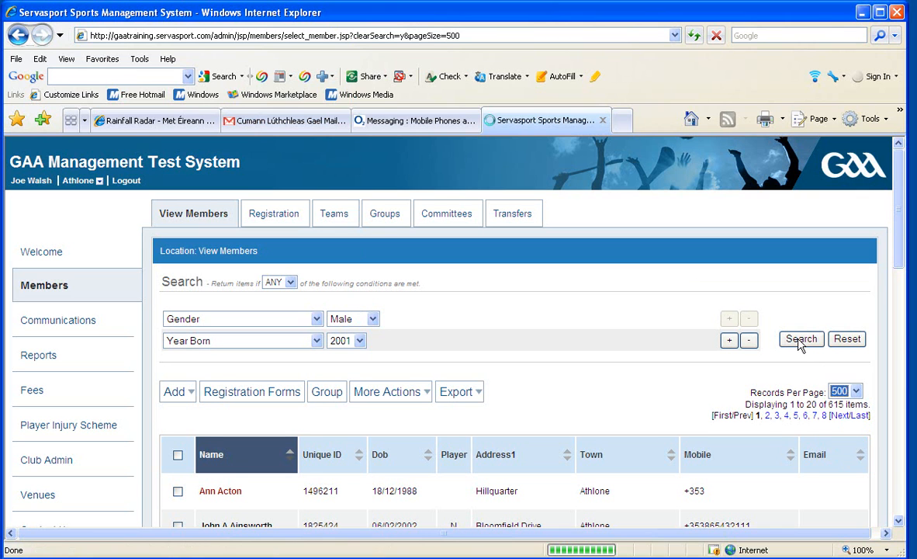
{"action": "left_click", "coordinate": [800, 339]}
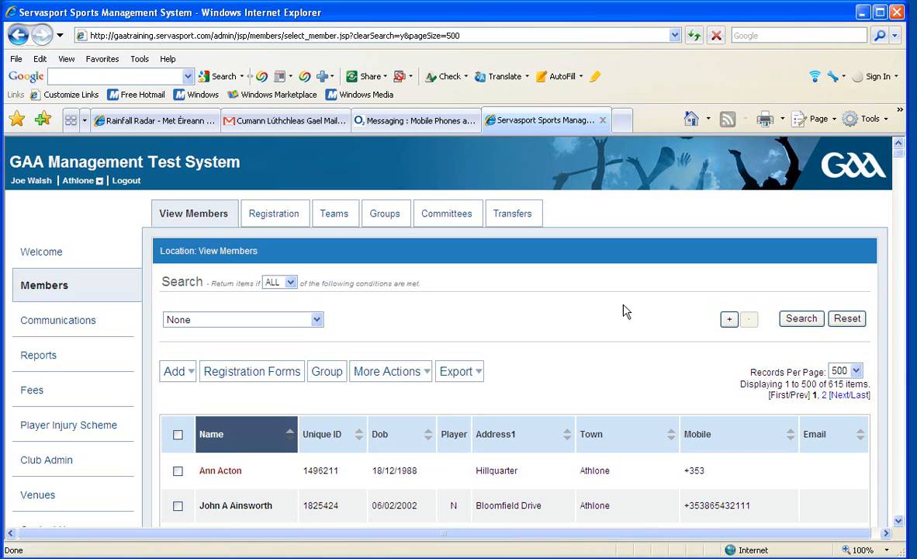
Open the first listed member's record, set the gender to Female and save the change
{"action": "left_click", "coordinate": [210, 474]}
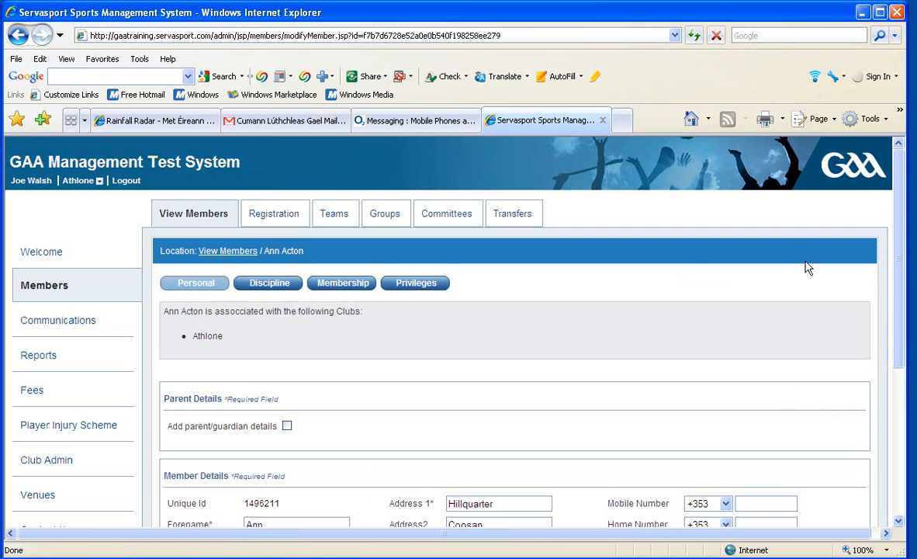
{"action": "scroll", "coordinate": [900, 258], "scroll_direction": "down", "scroll_amount": 3}
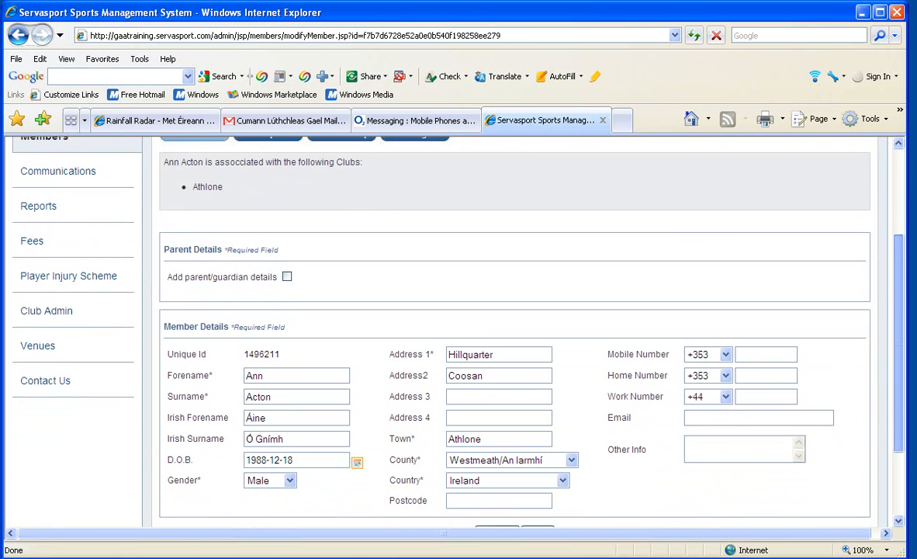
{"action": "left_click", "coordinate": [290, 473]}
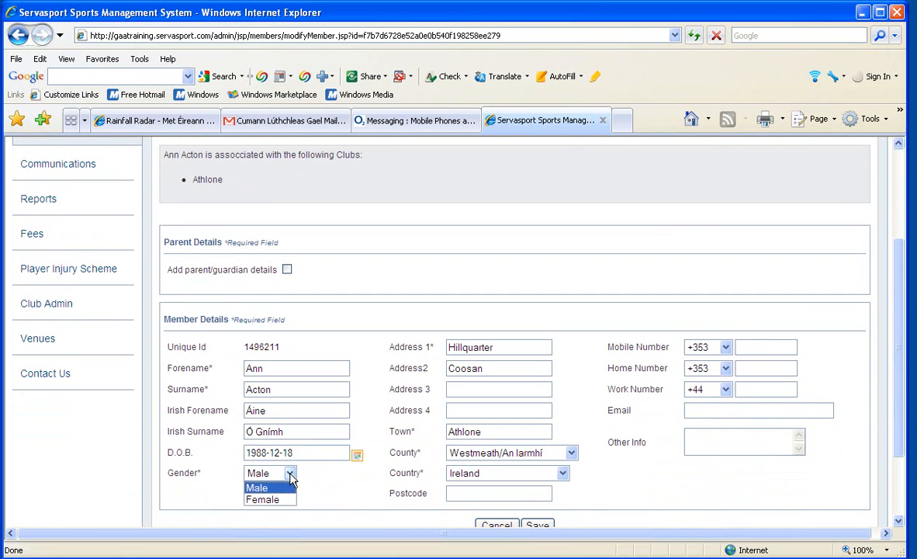
{"action": "left_click", "coordinate": [260, 500]}
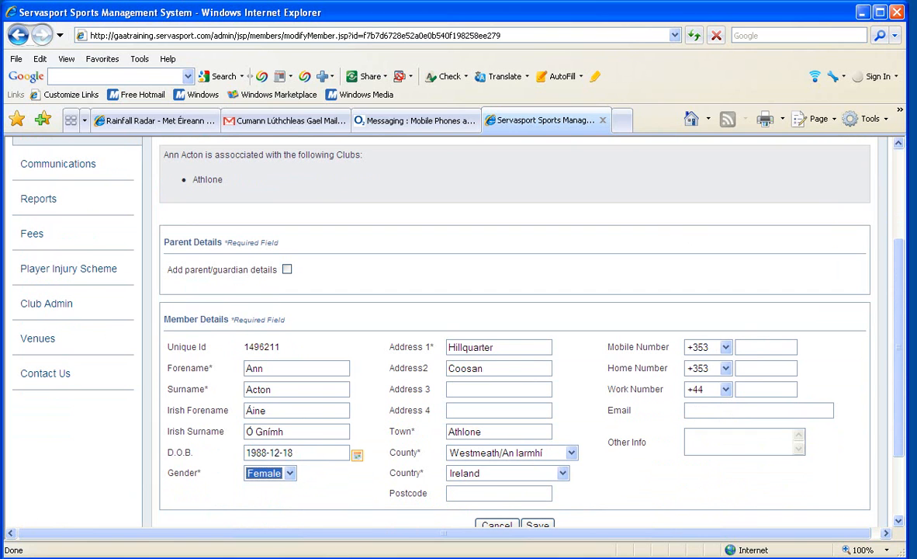
{"action": "left_click_drag", "start_coordinate": [906, 305], "coordinate": [904, 327]}
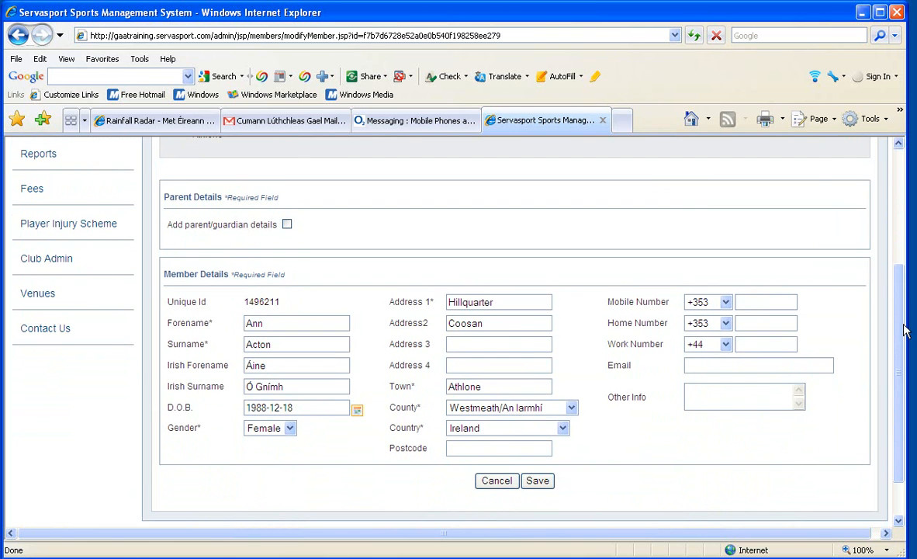
{"action": "left_click", "coordinate": [539, 481]}
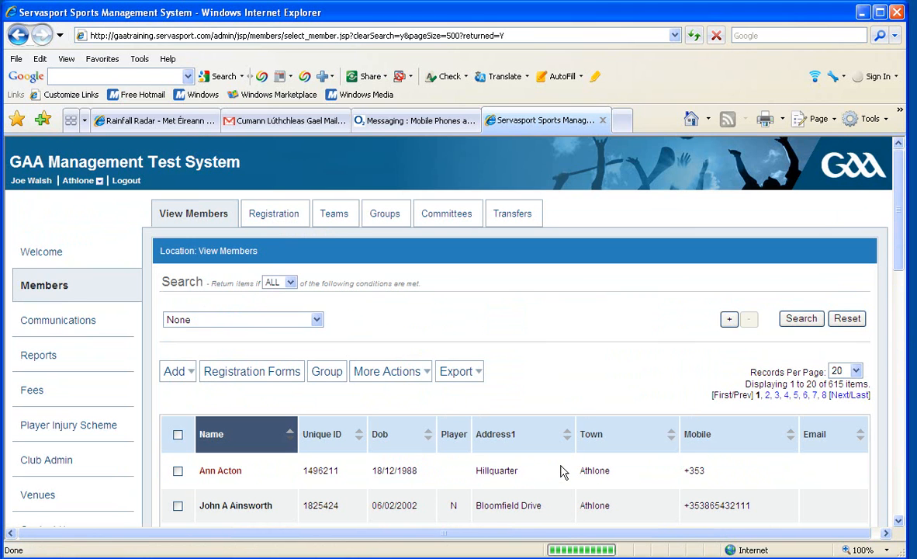
Set the first search condition to Gender Male and have the search match ANY of its conditions
{"action": "left_click", "coordinate": [316, 320]}
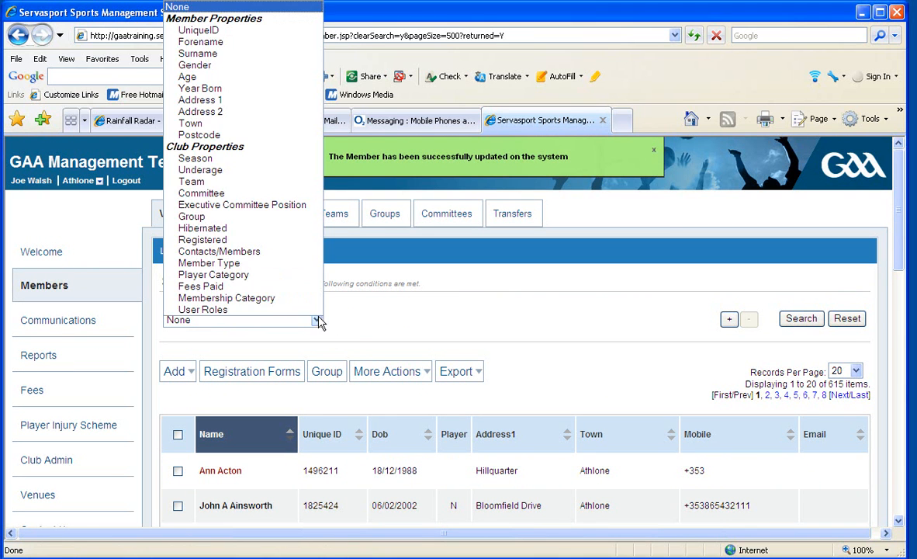
{"action": "left_click", "coordinate": [190, 65]}
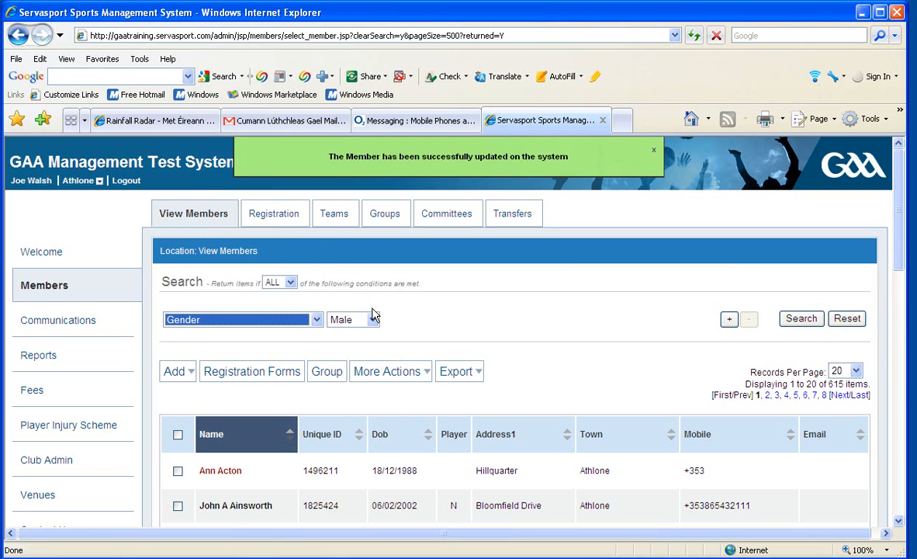
{"action": "left_click", "coordinate": [292, 284]}
{"action": "left_click", "coordinate": [271, 303]}
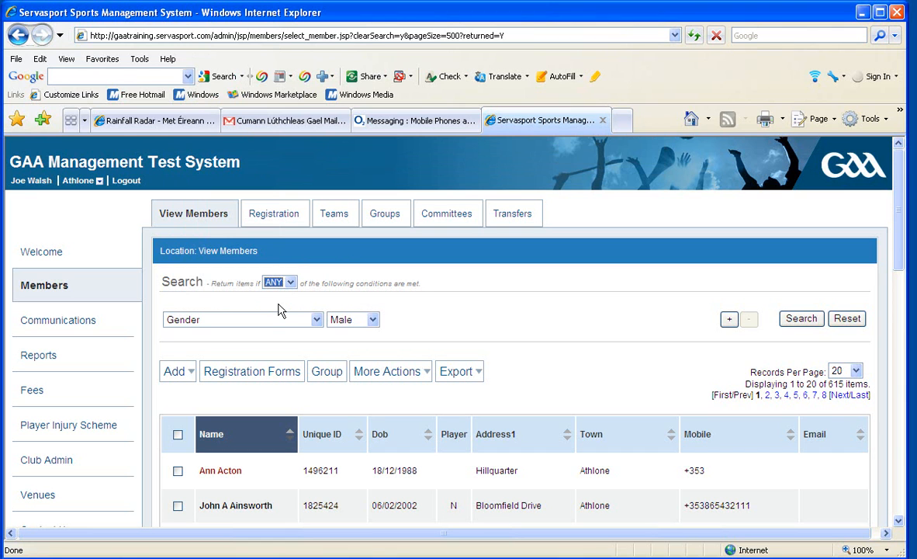
Add Year Born 2001 as the second condition, run the search and review the number of items and the listed members
{"action": "left_click", "coordinate": [729, 319]}
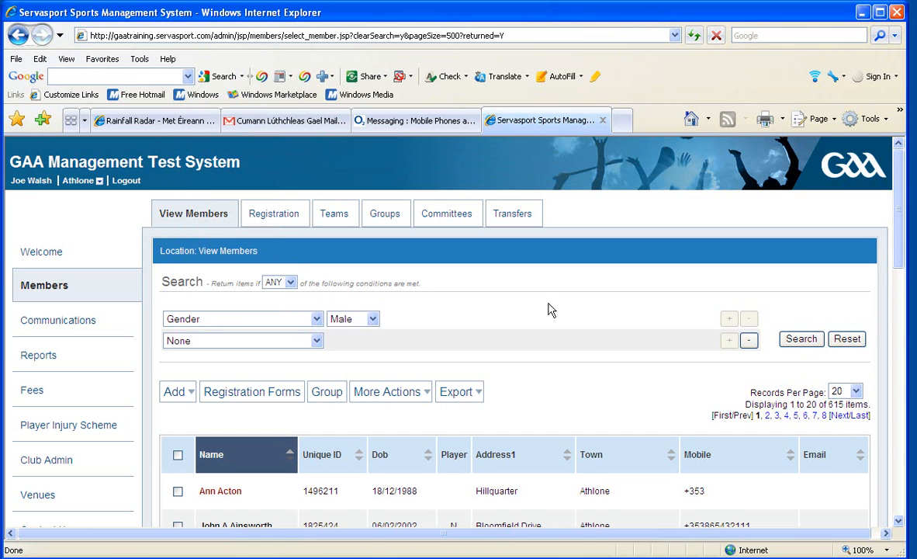
{"action": "left_click", "coordinate": [317, 342]}
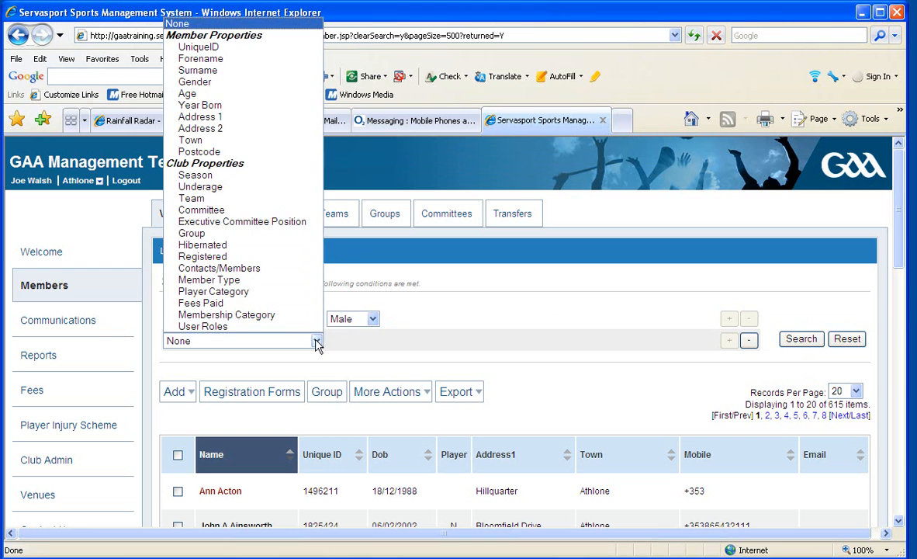
{"action": "left_click", "coordinate": [225, 104]}
{"action": "left_click", "coordinate": [360, 341]}
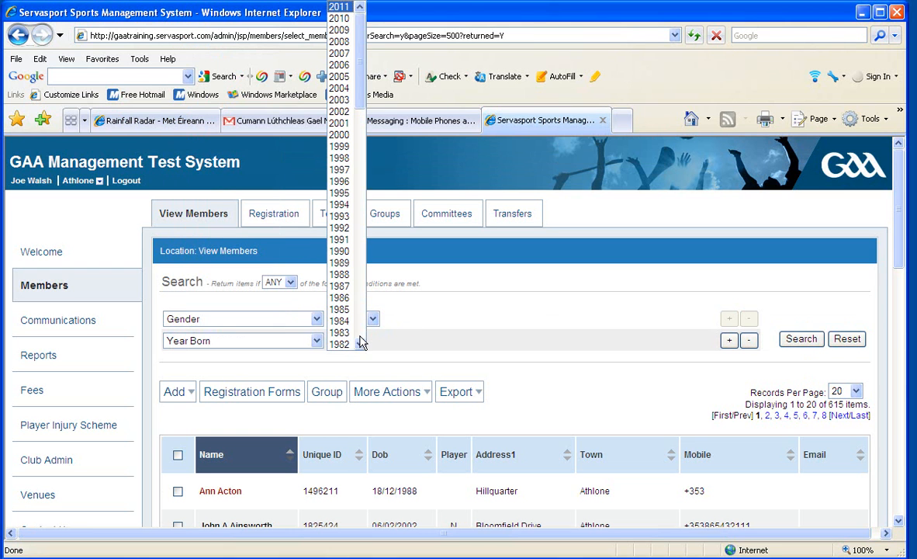
{"action": "left_click", "coordinate": [339, 122]}
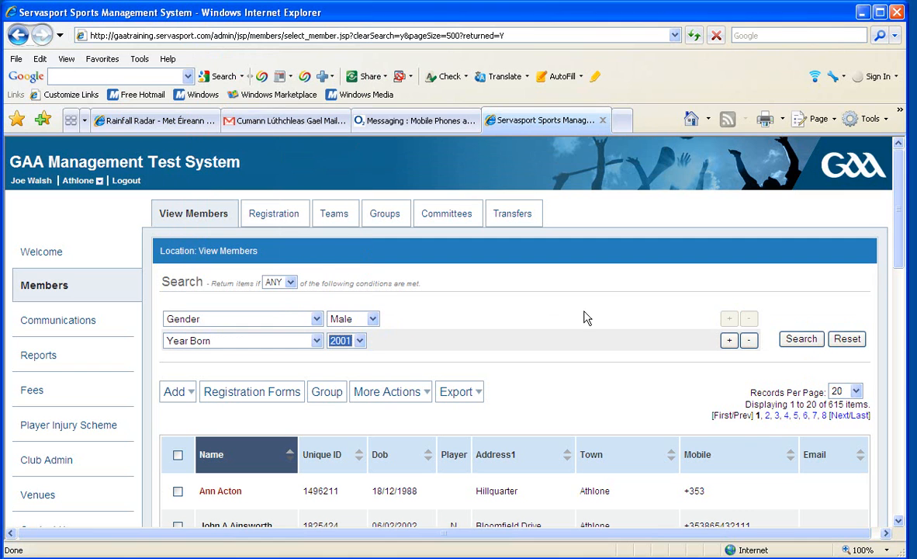
{"action": "left_click", "coordinate": [800, 340]}
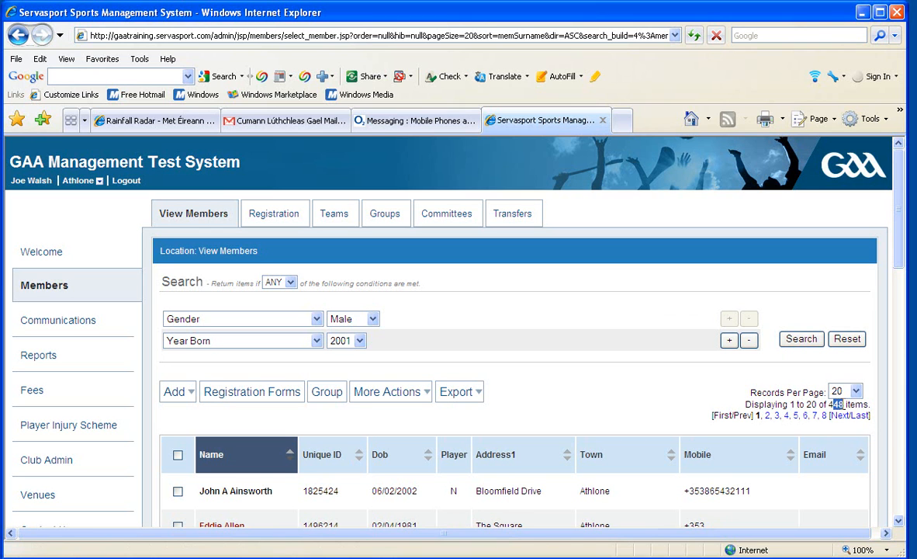
{"action": "left_click_drag", "start_coordinate": [829, 404], "coordinate": [839, 404]}
{"action": "left_click_drag", "start_coordinate": [900, 190], "coordinate": [900, 220]}
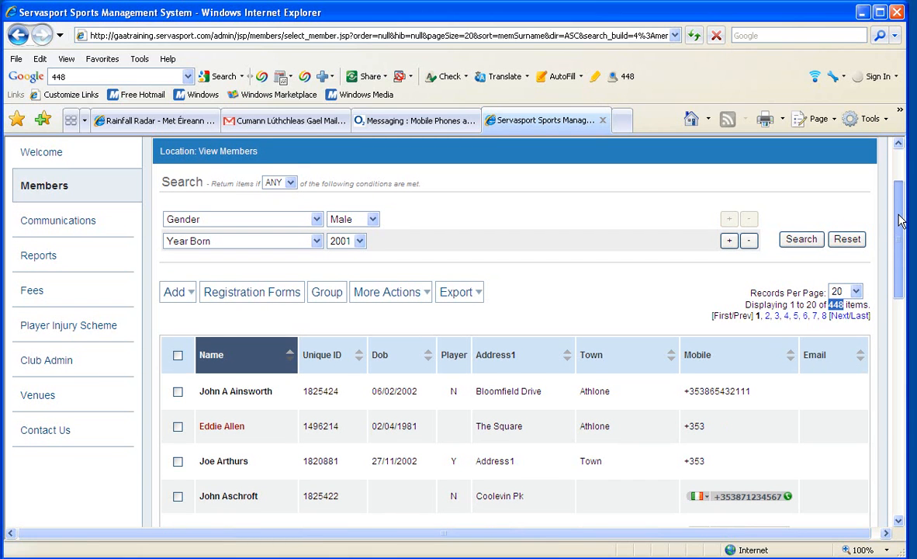
{"action": "left_click_drag", "start_coordinate": [900, 222], "coordinate": [900, 220]}
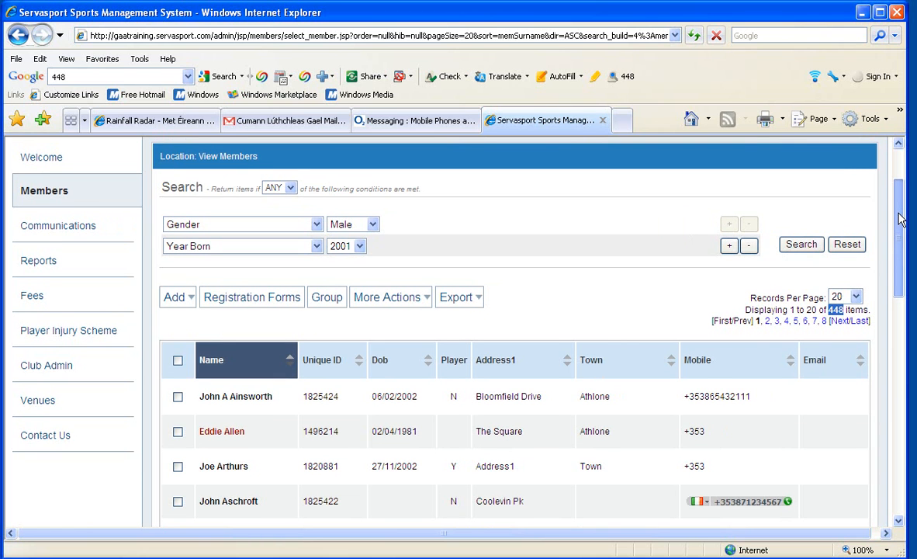
{"action": "left_click_drag", "start_coordinate": [900, 220], "coordinate": [900, 228]}
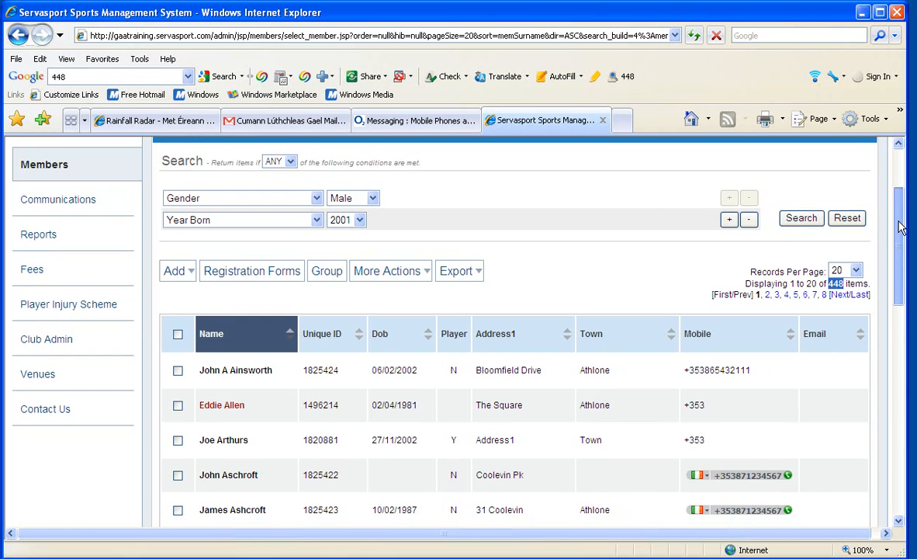